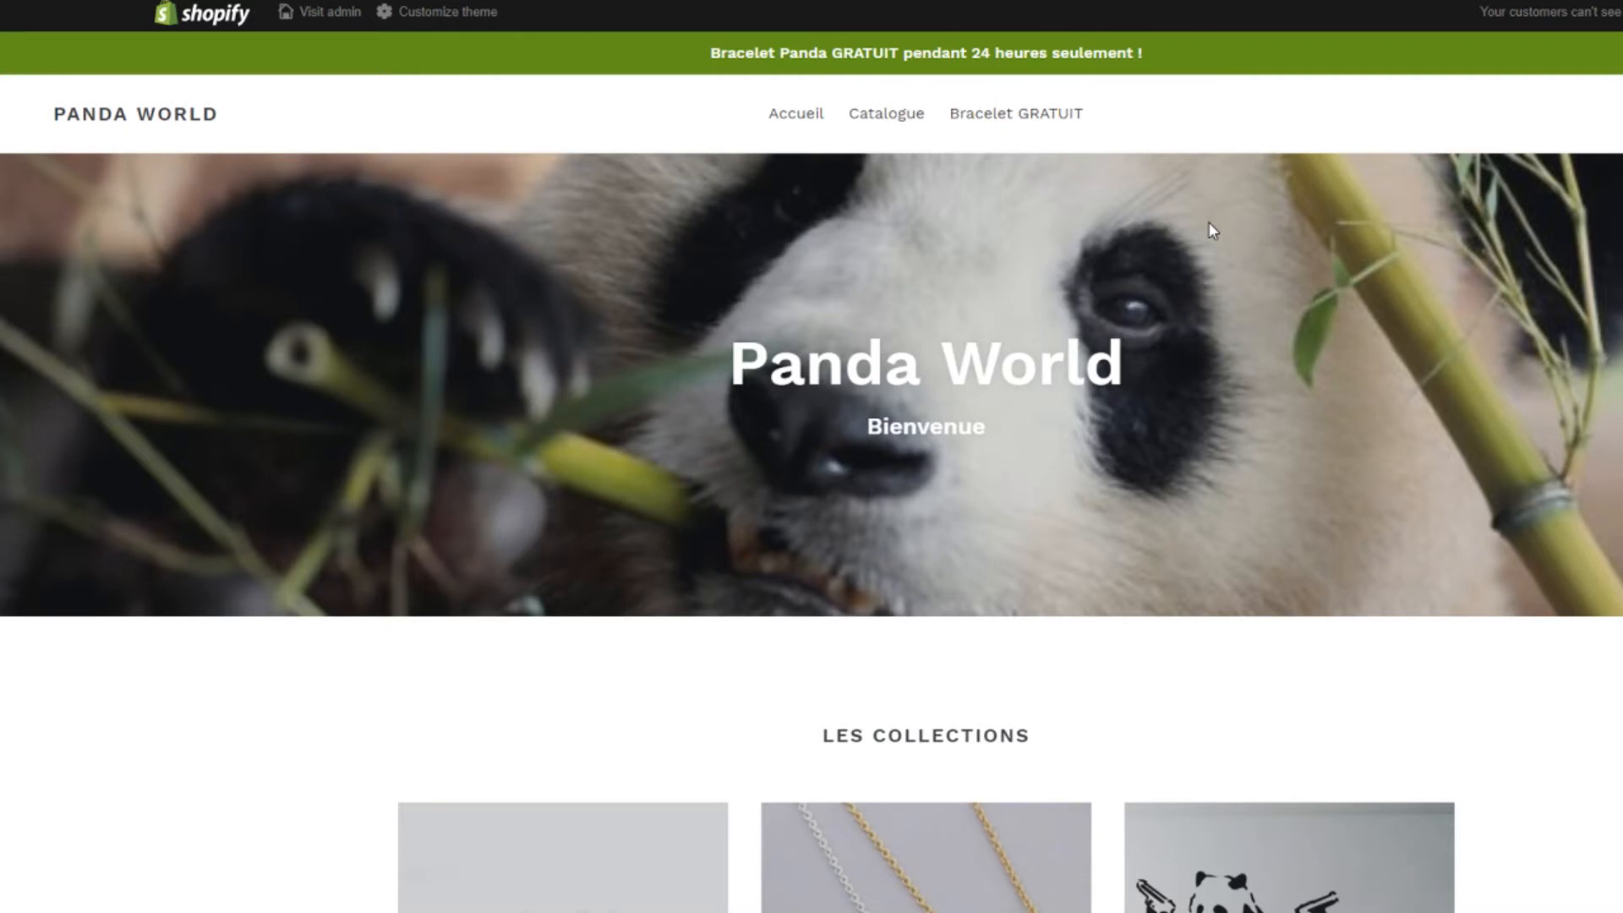
Look through the Panda World storefront's home page from the banner downward and return to its beginning
scroll(1230, 281, down, 10)
scroll(1551, 471, down, 10)
scroll(1556, 473, up, 20)
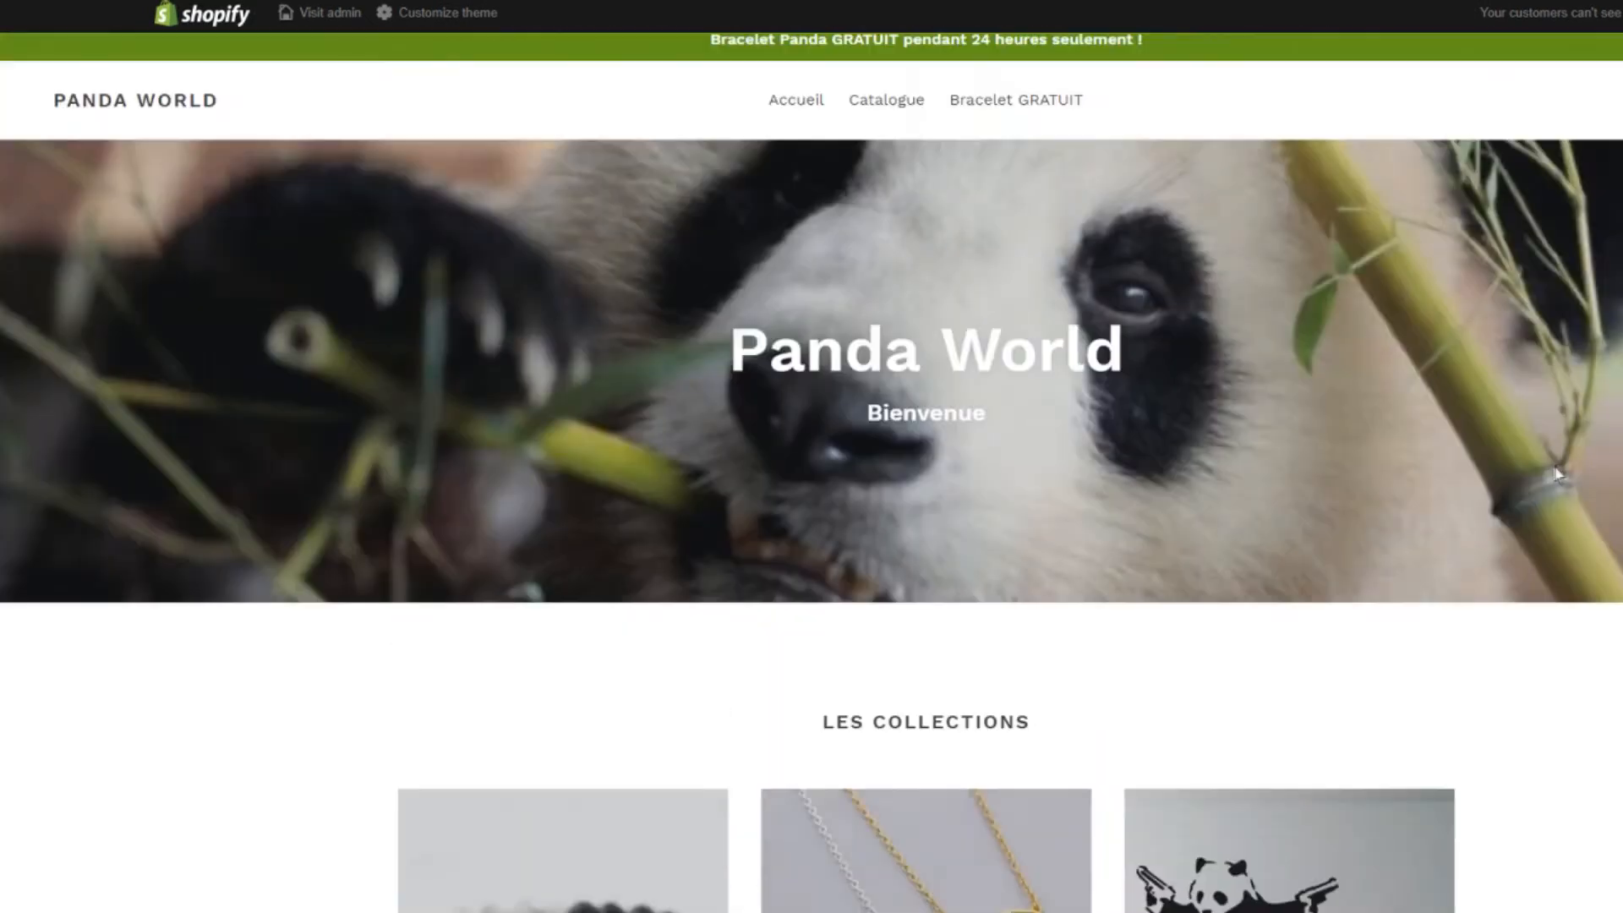
scroll(1557, 470, up, 1)
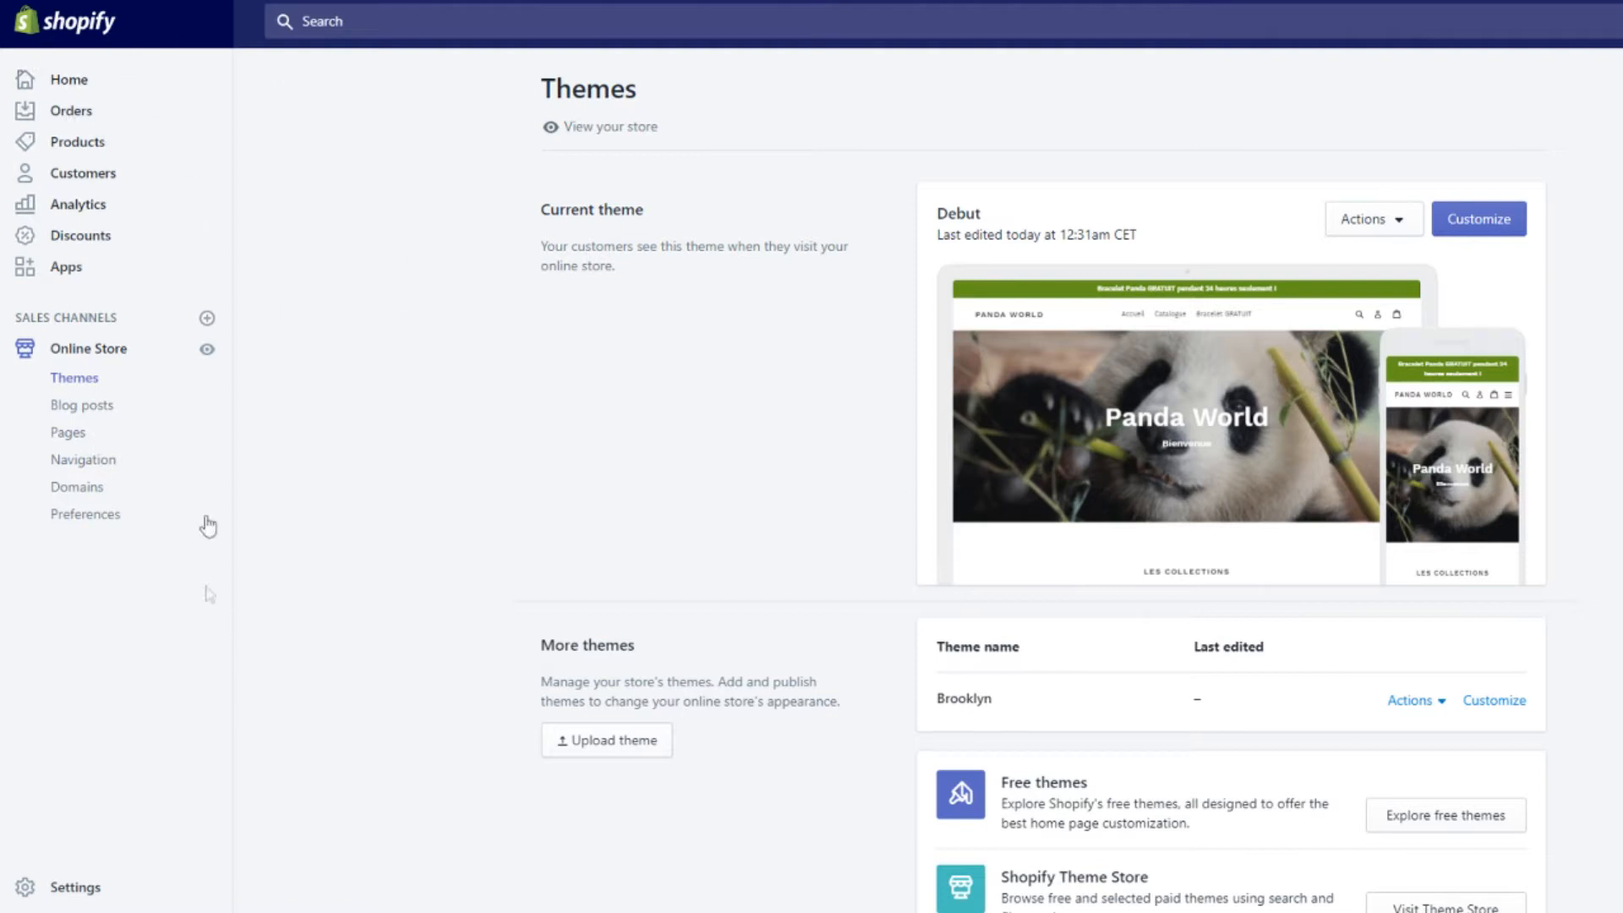
Open the store's payment settings and review the Stripe, PayPal and other payment provider options
click(76, 887)
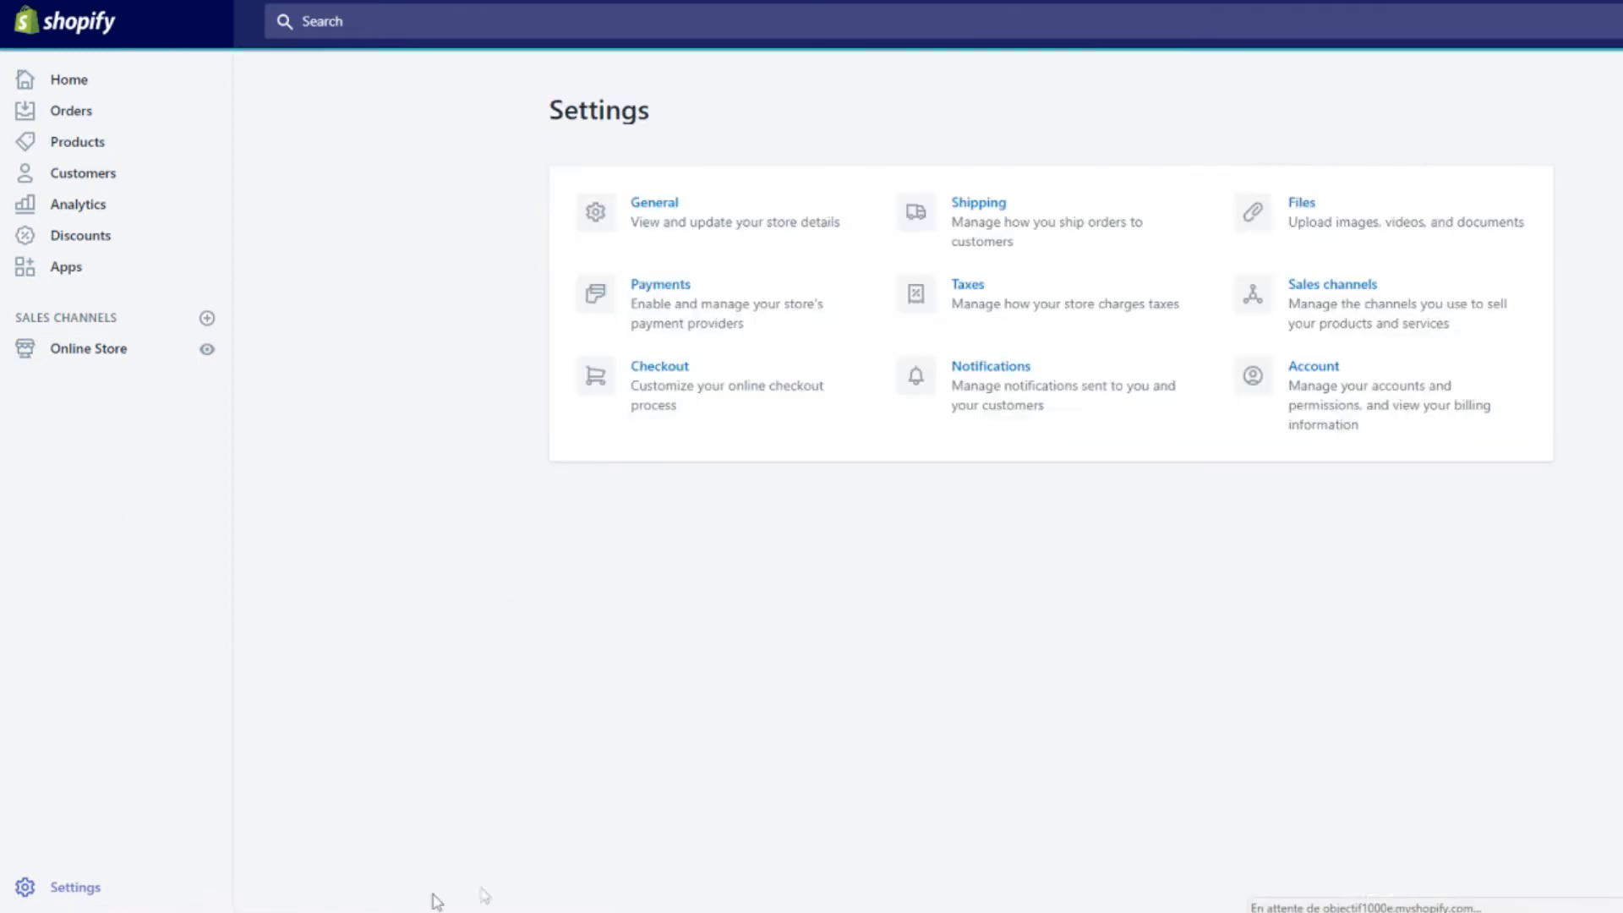
click(676, 291)
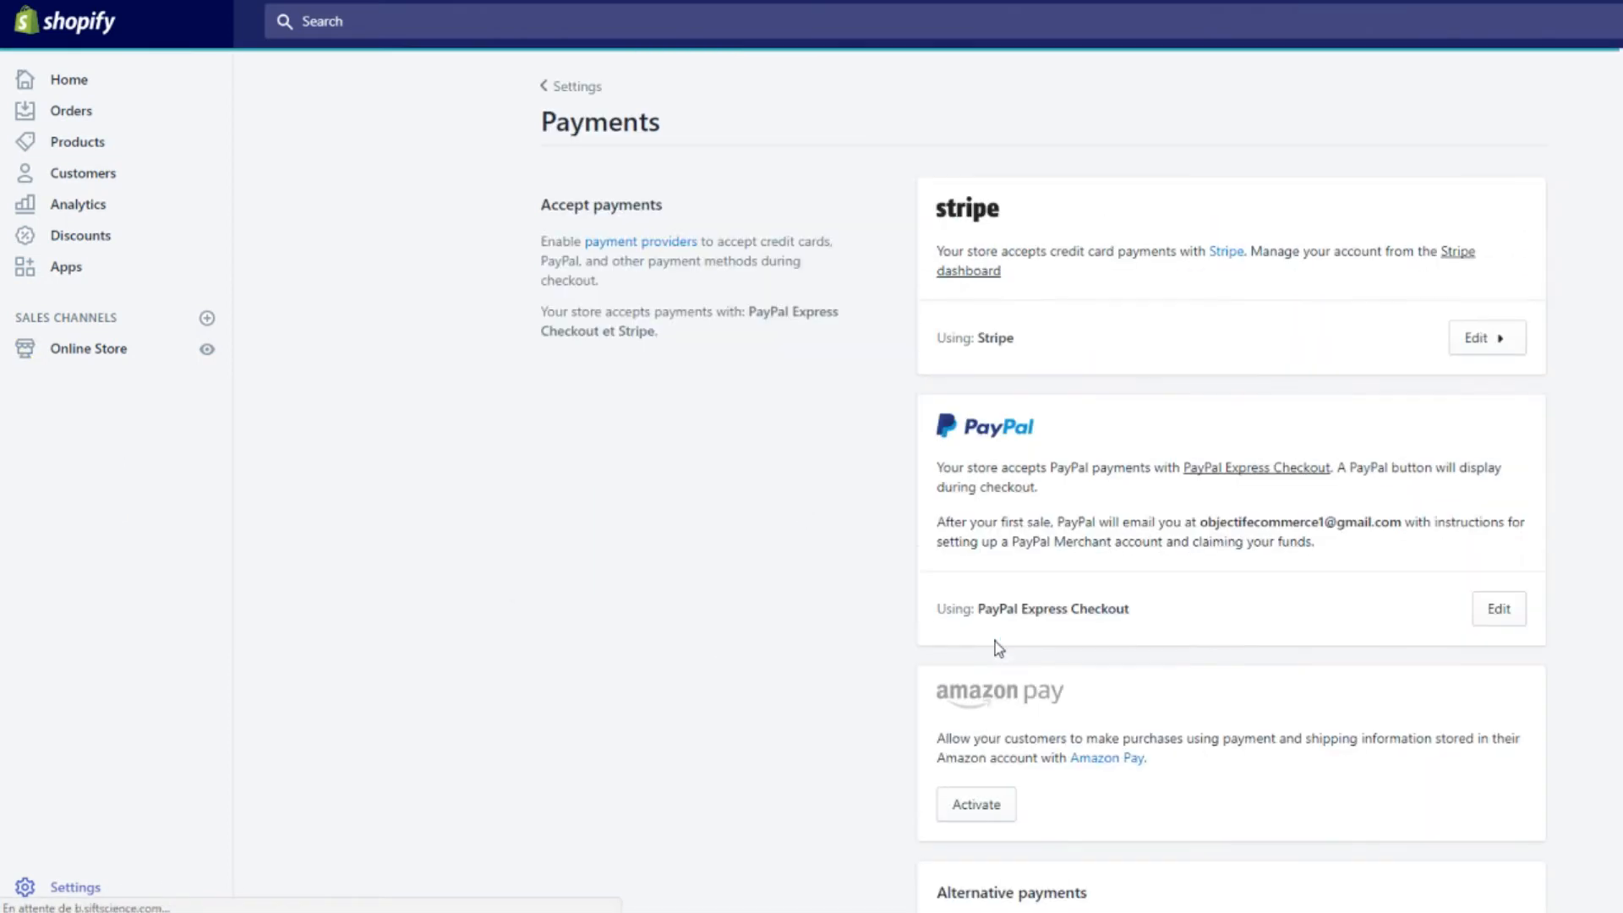
scroll(1435, 445, down, 2)
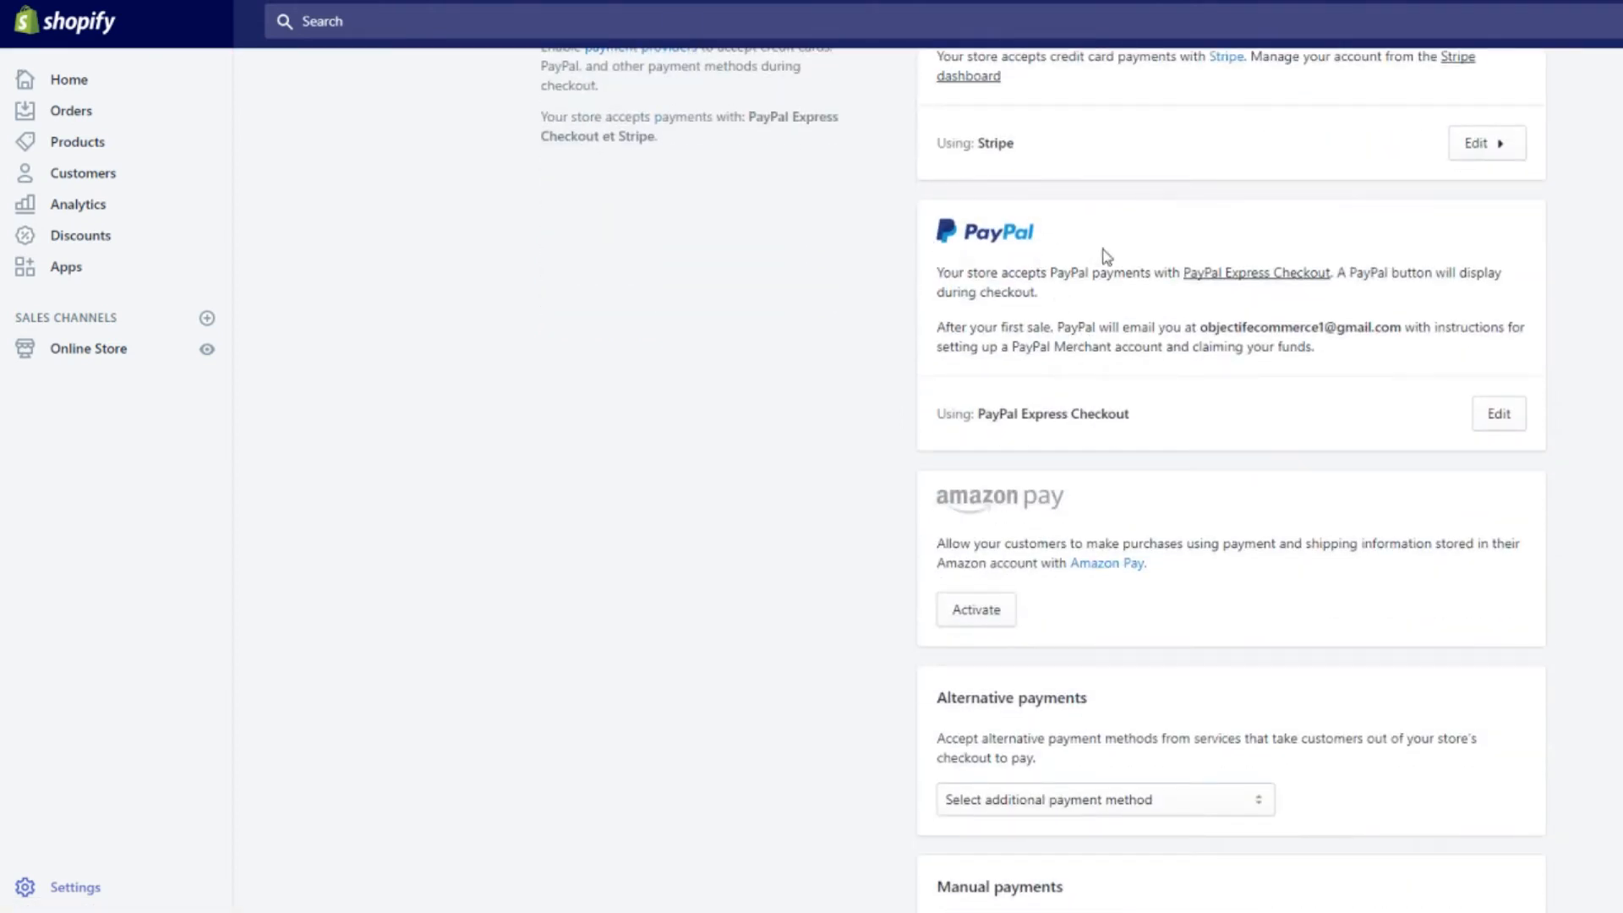
scroll(1107, 256, up, 2)
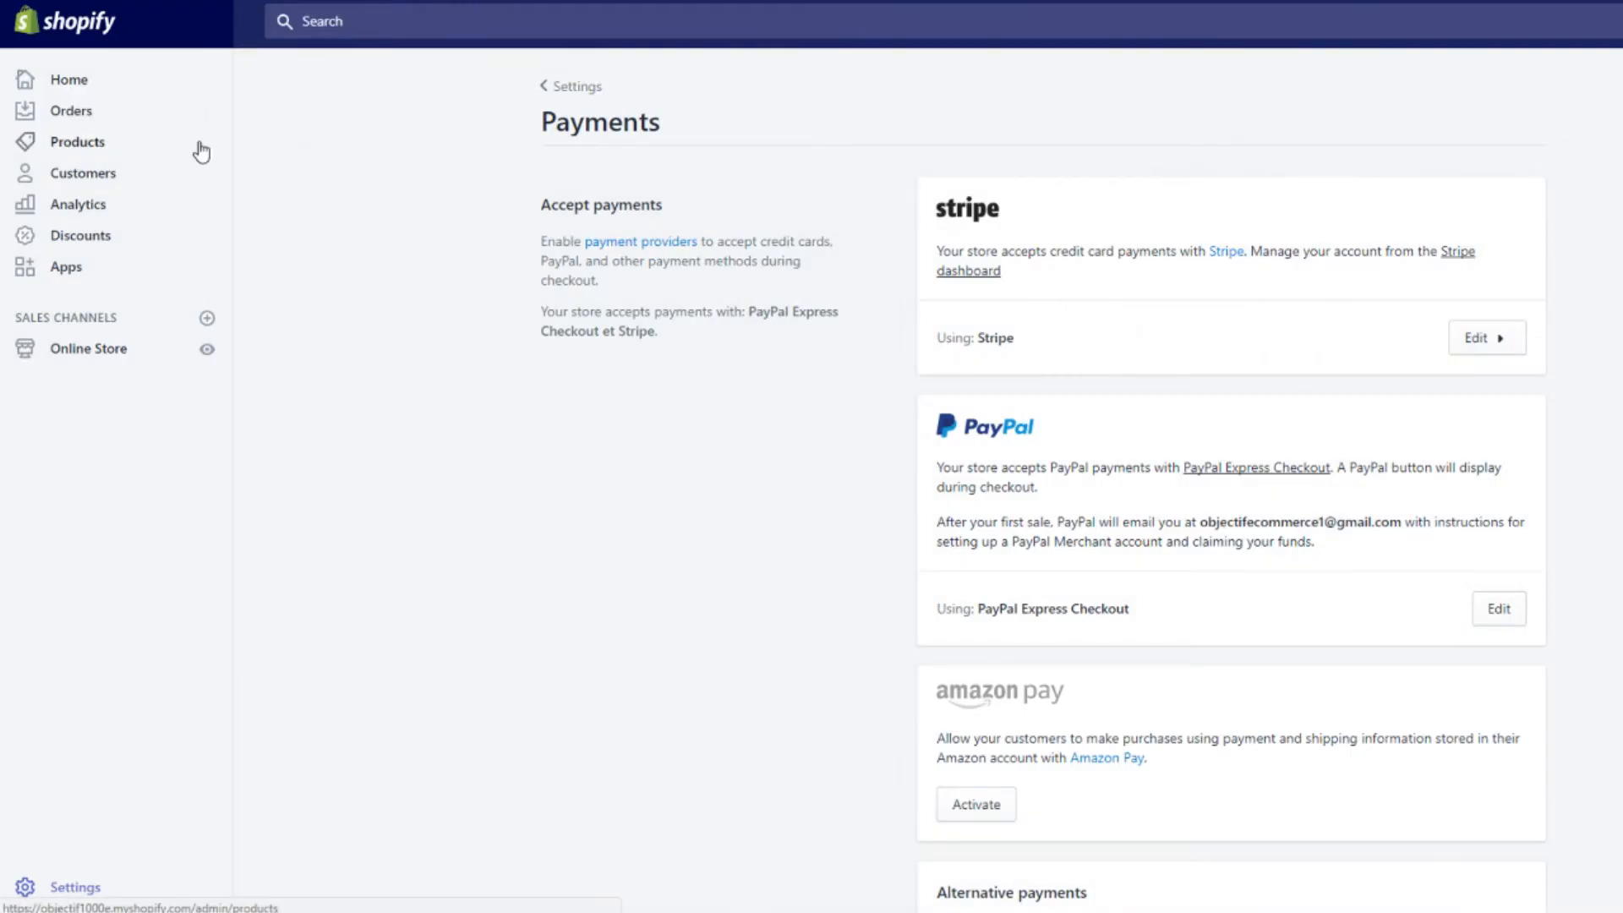
Create and save a product collection titled "Votre bracelet Gratuit" with manually selected products
click(98, 144)
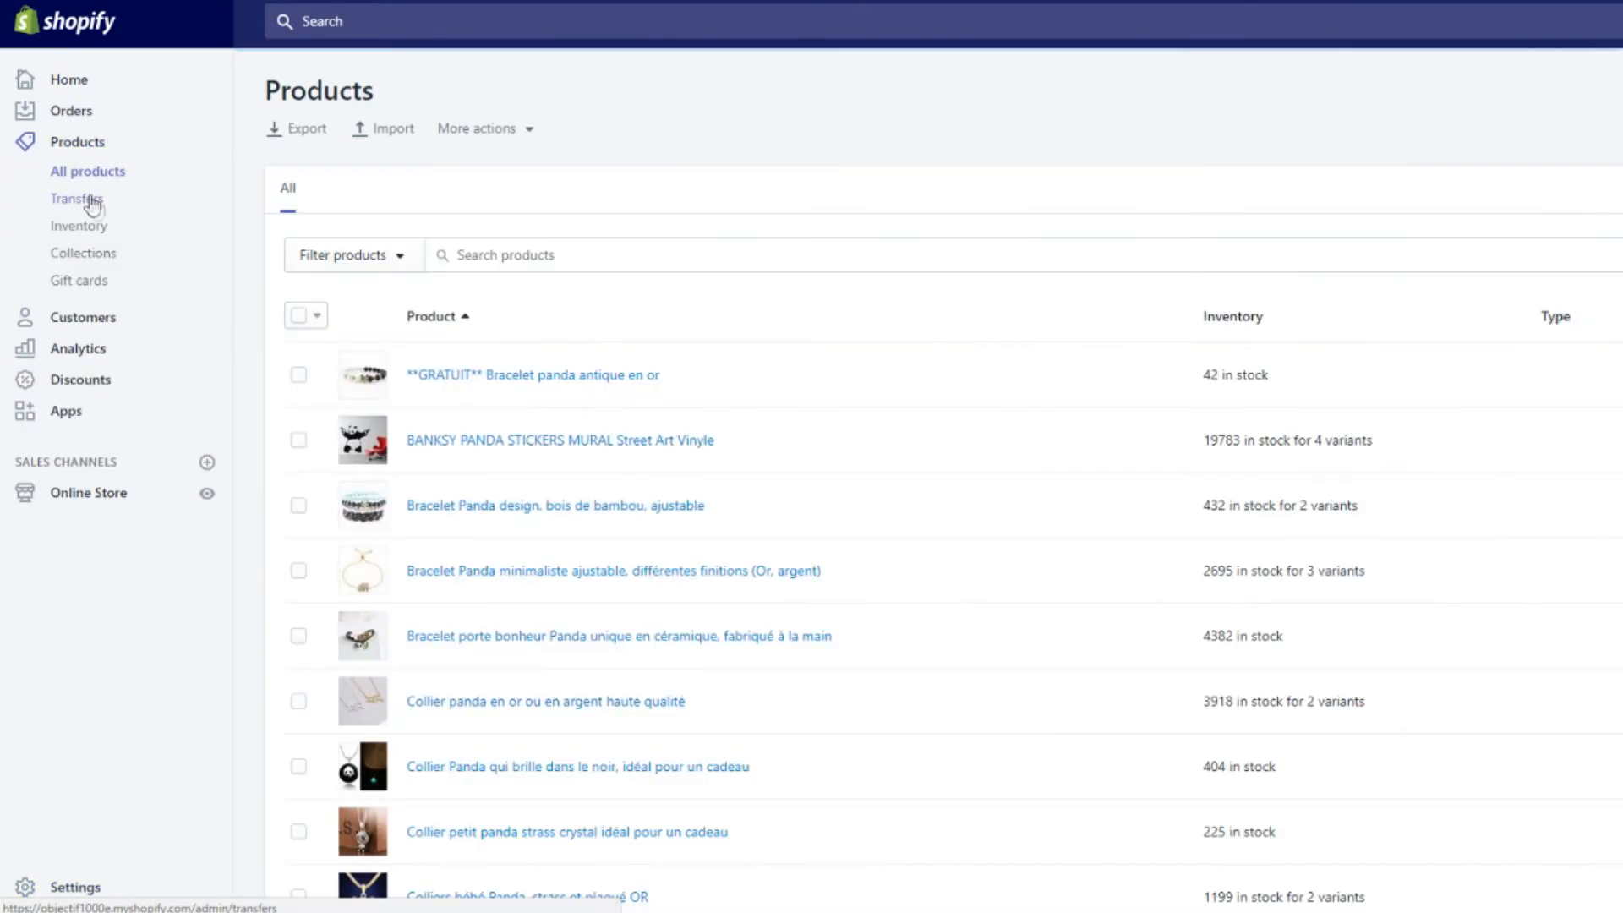
click(99, 256)
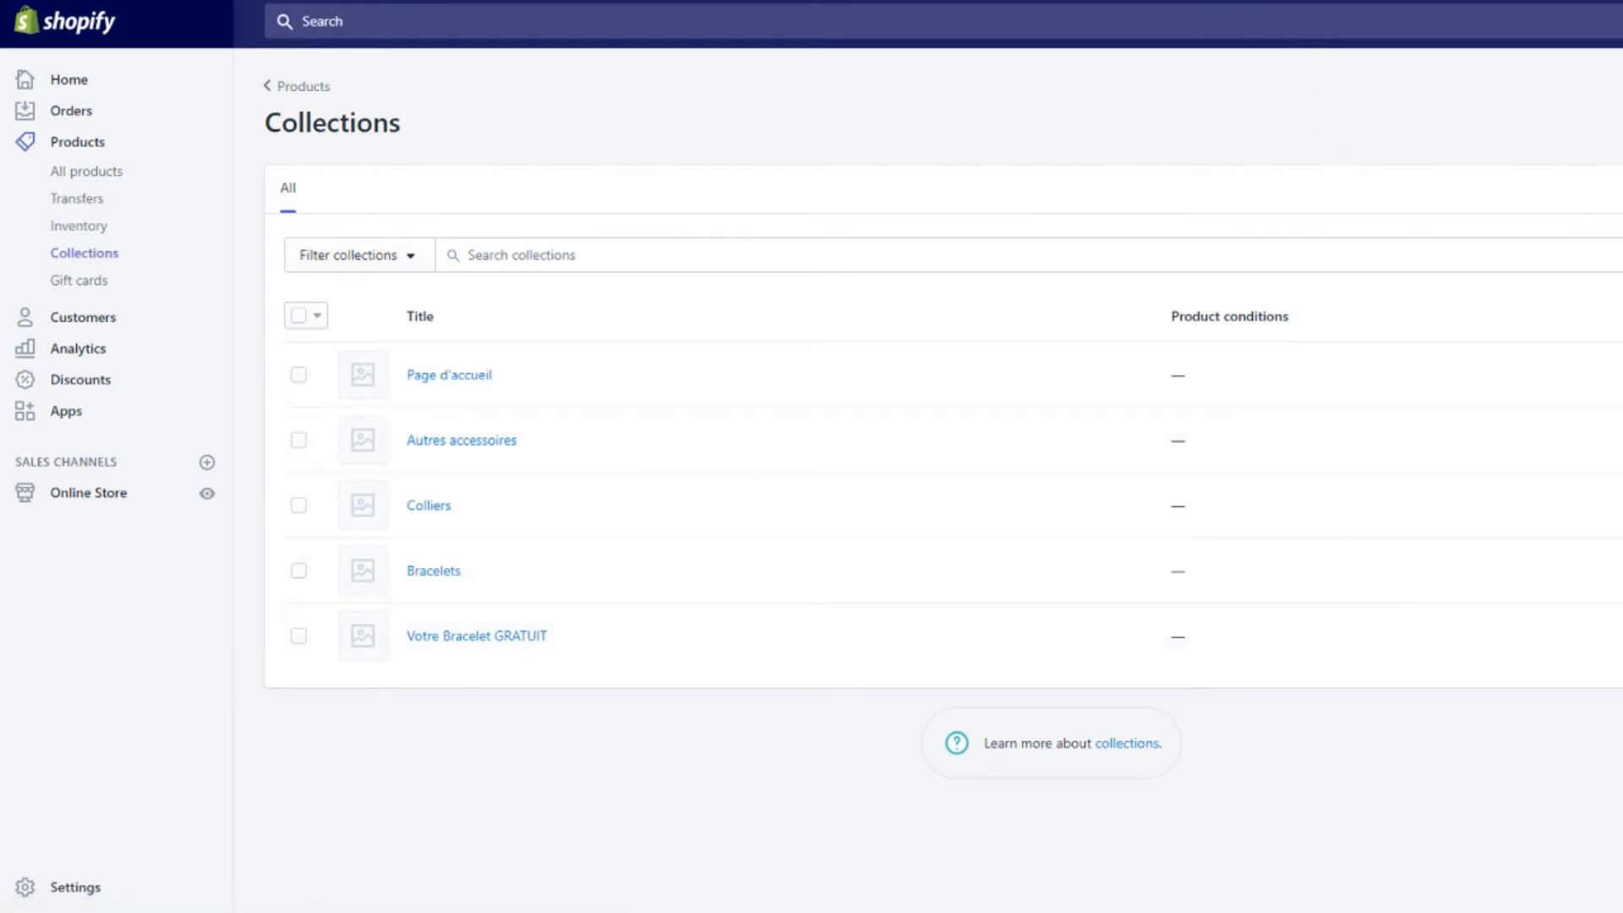
click(1619, 123)
click(651, 228)
text(Votre bracelet Gratuit)
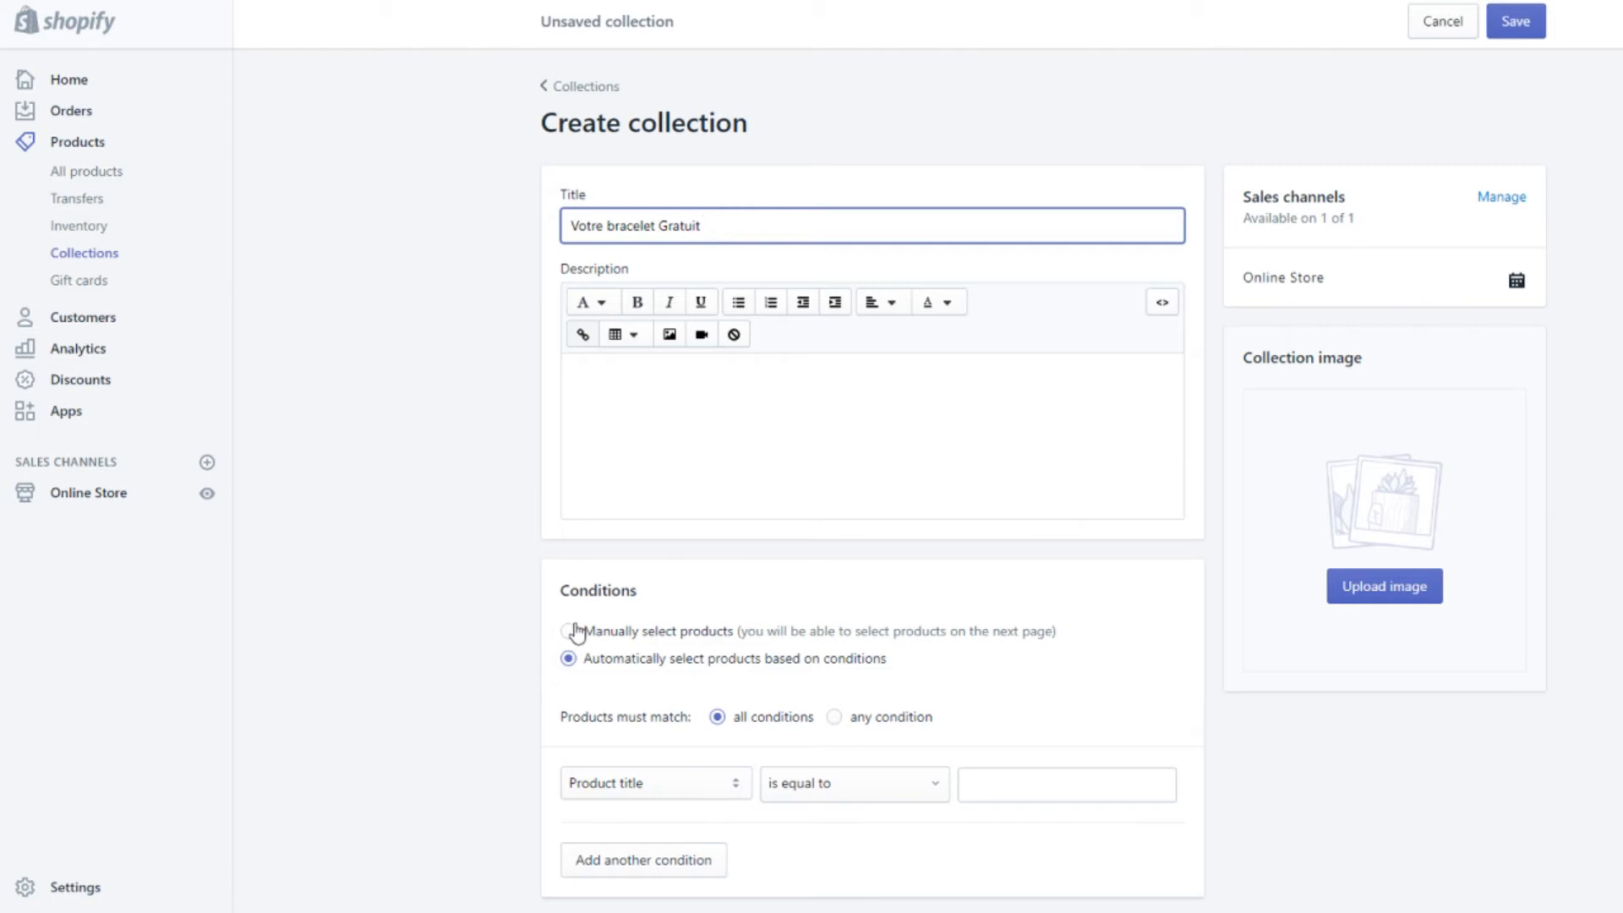
click(575, 630)
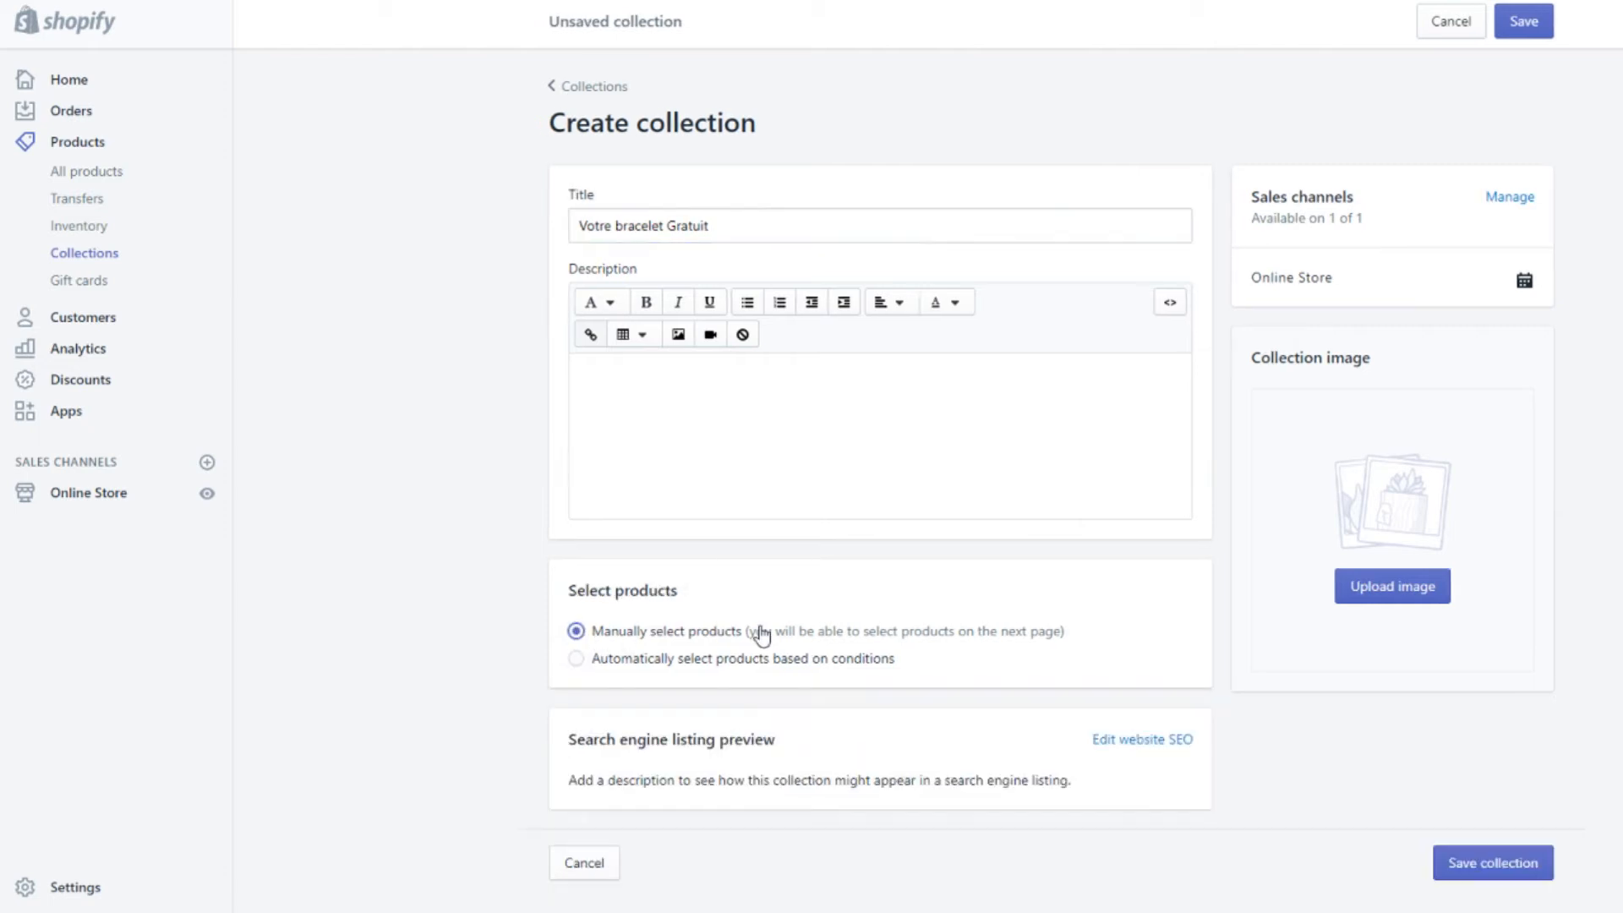
click(1493, 864)
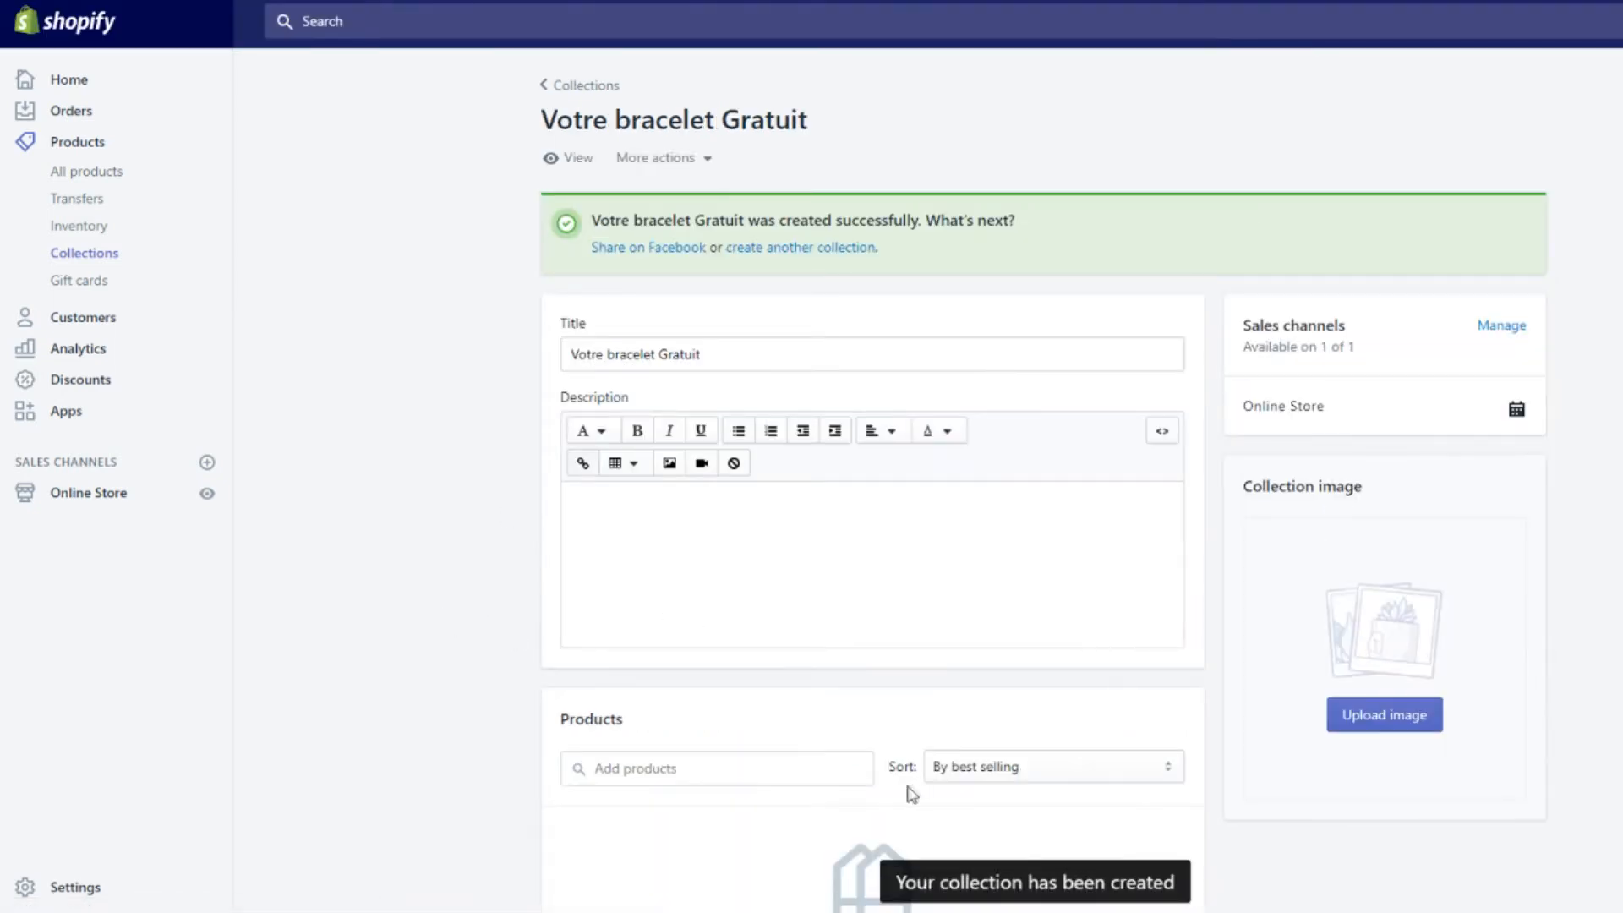
Add the product "**GRATUIT** Bracelet panda antique en or" to the Votre bracelet Gratuit collection
scroll(803, 782, down, 2)
click(668, 573)
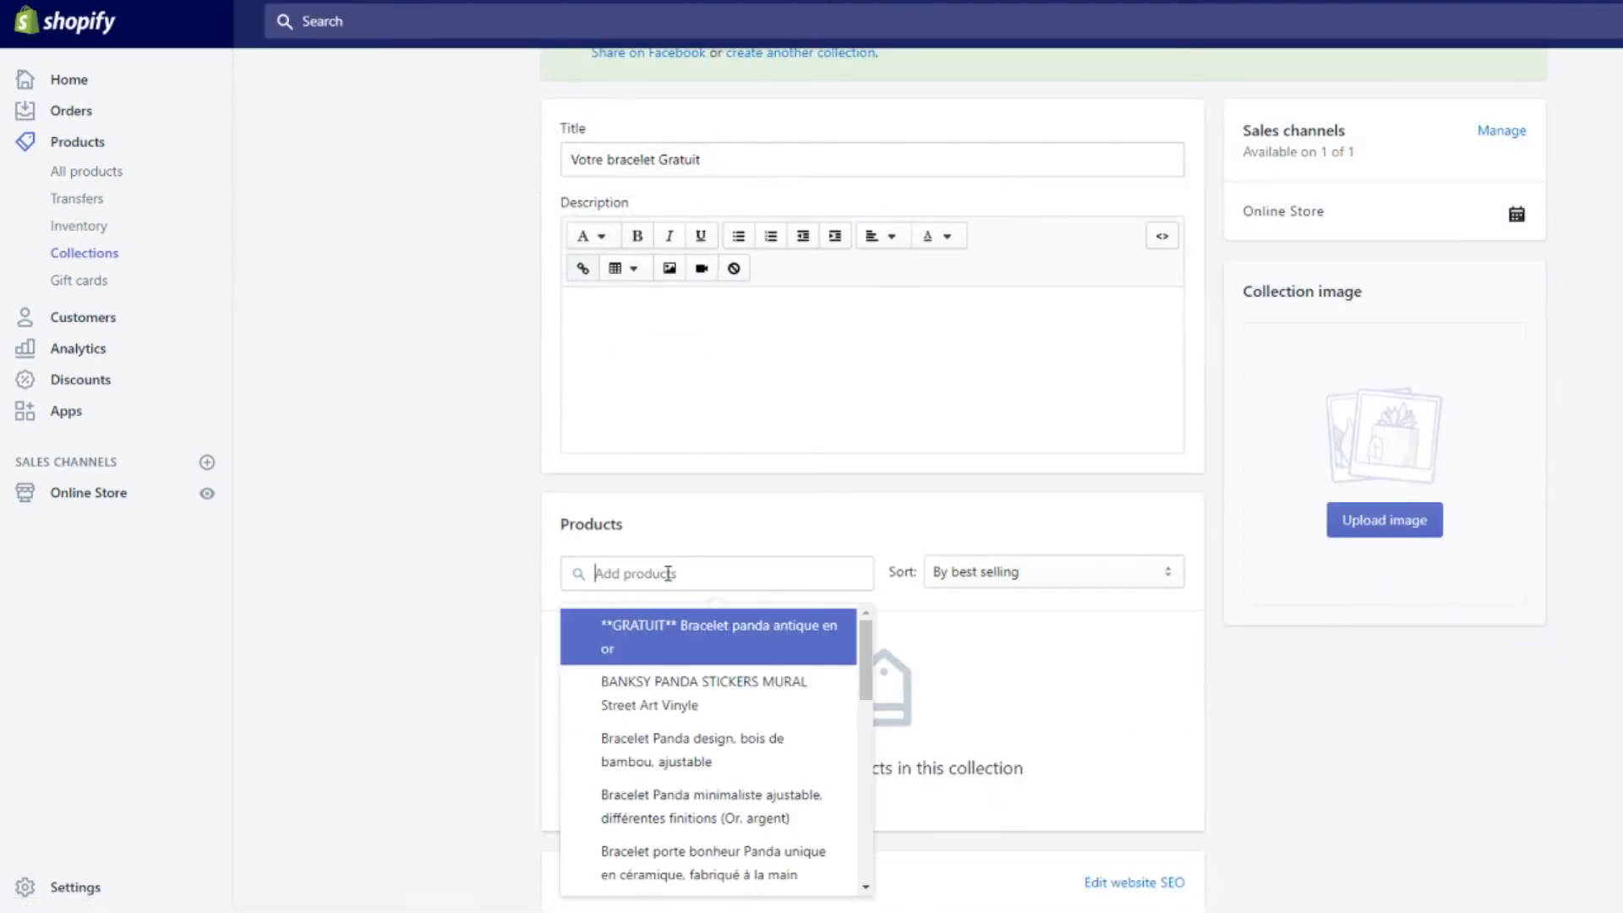
scroll(584, 600, down, 1)
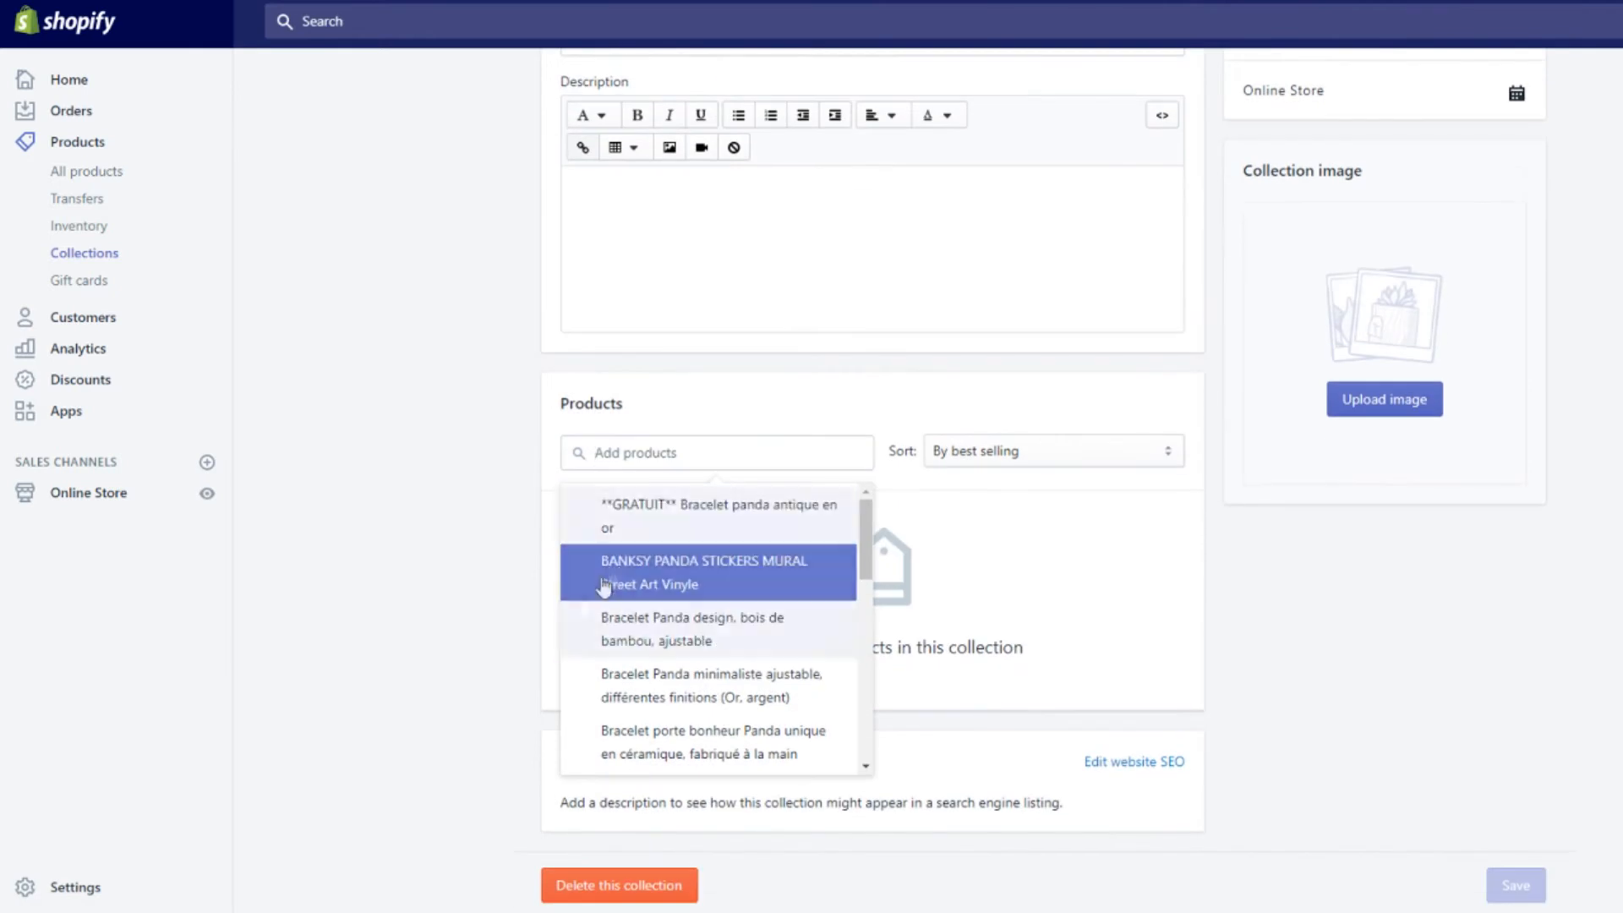
click(664, 530)
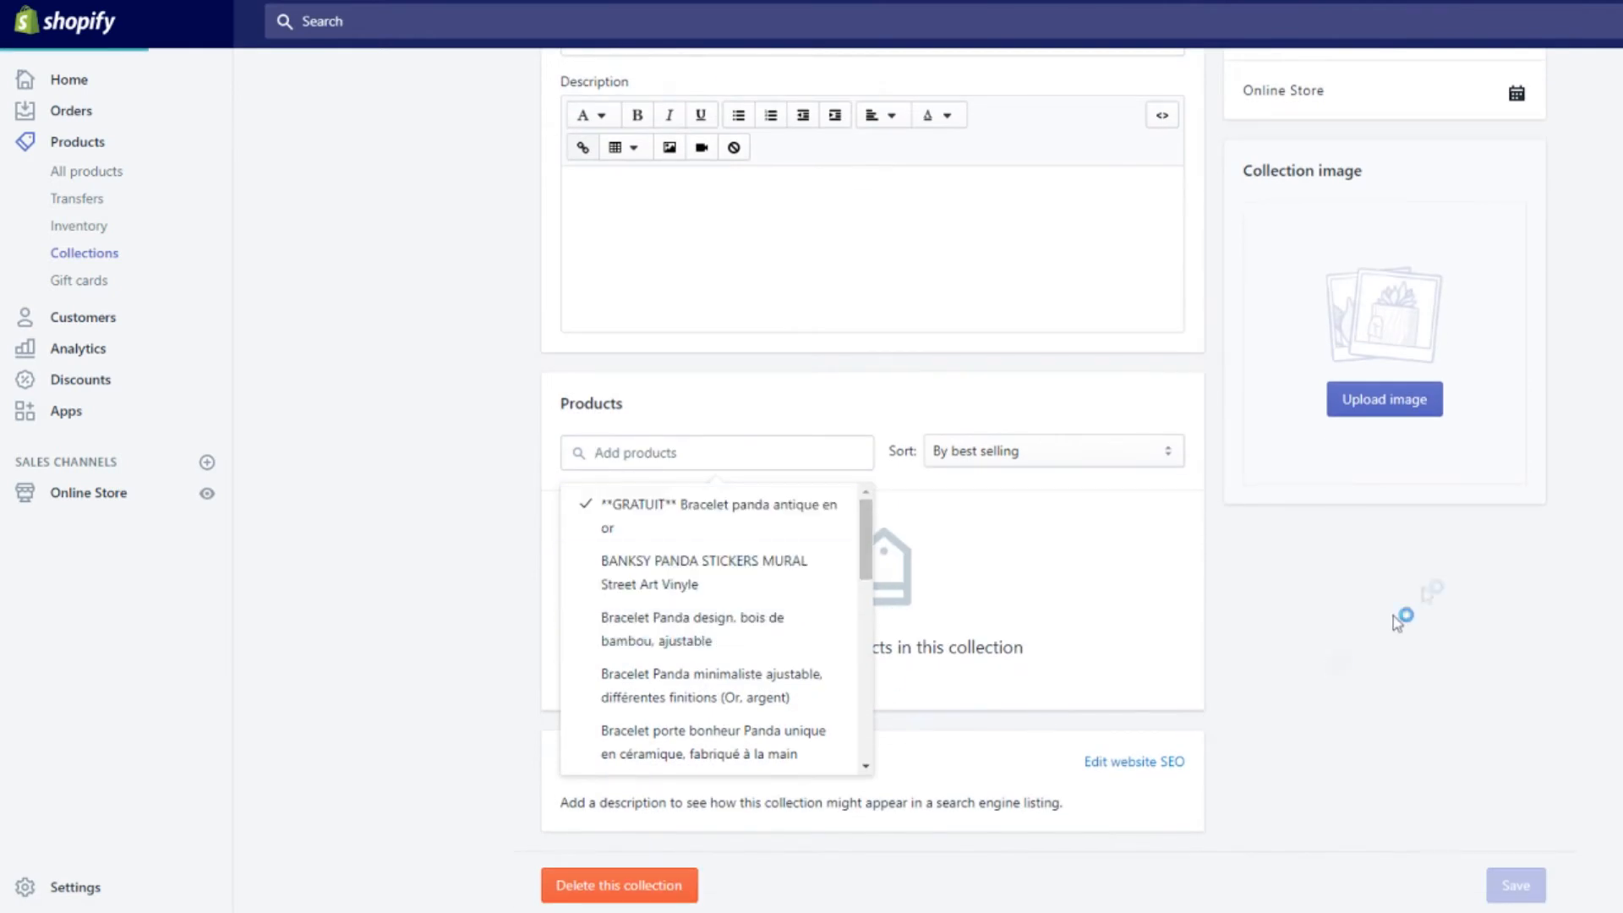
click(1421, 626)
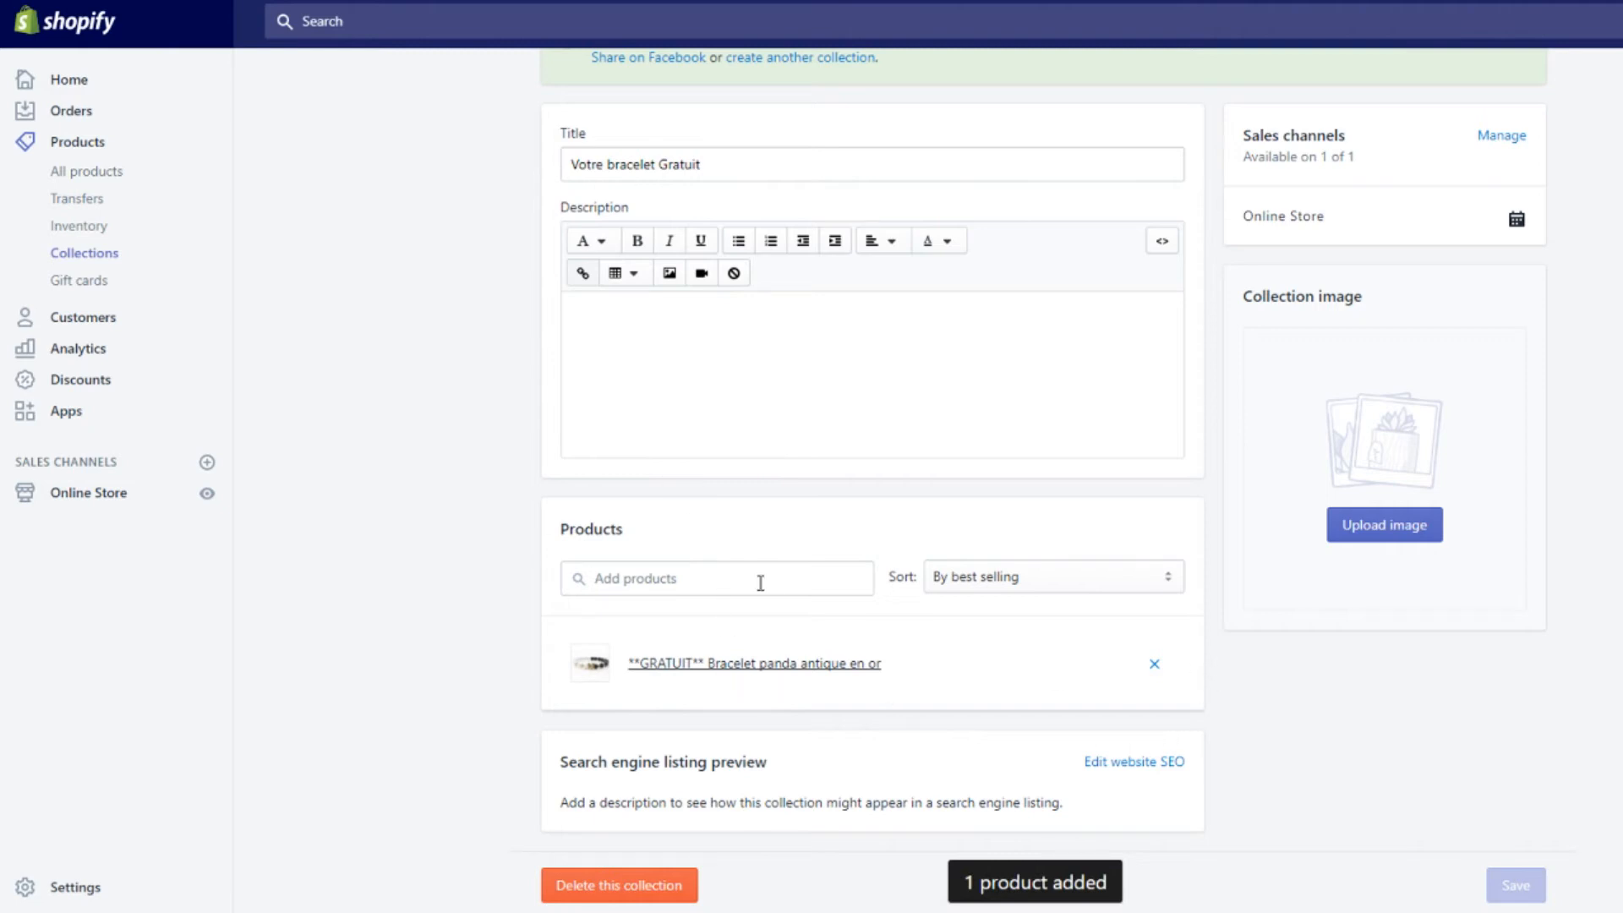
scroll(728, 578, up, 3)
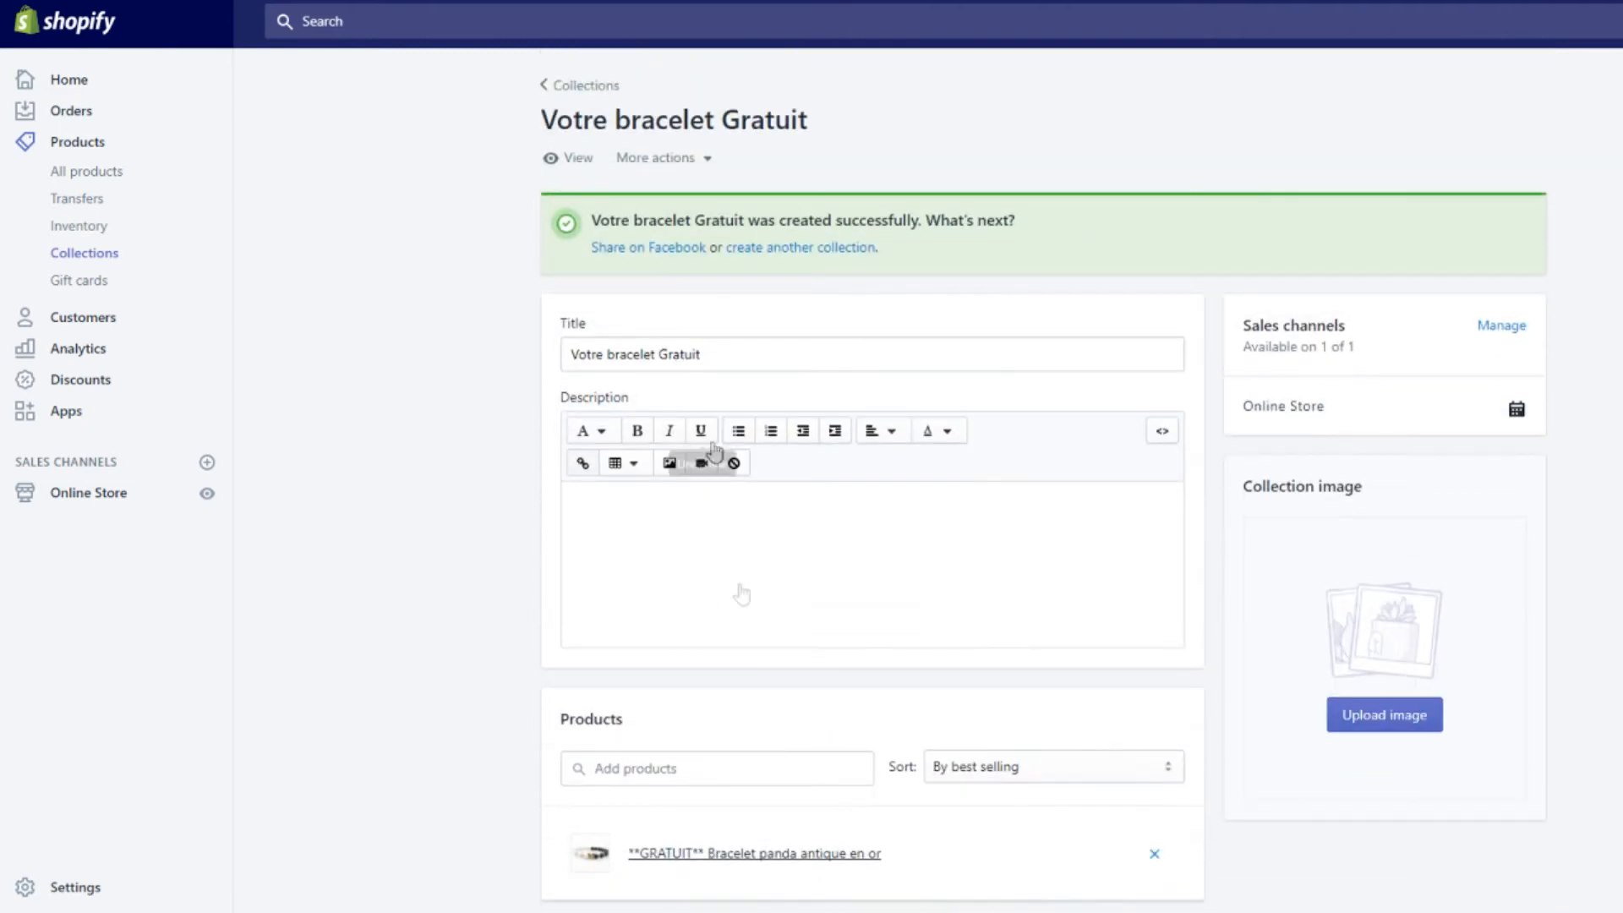
scroll(1094, 561, down, 3)
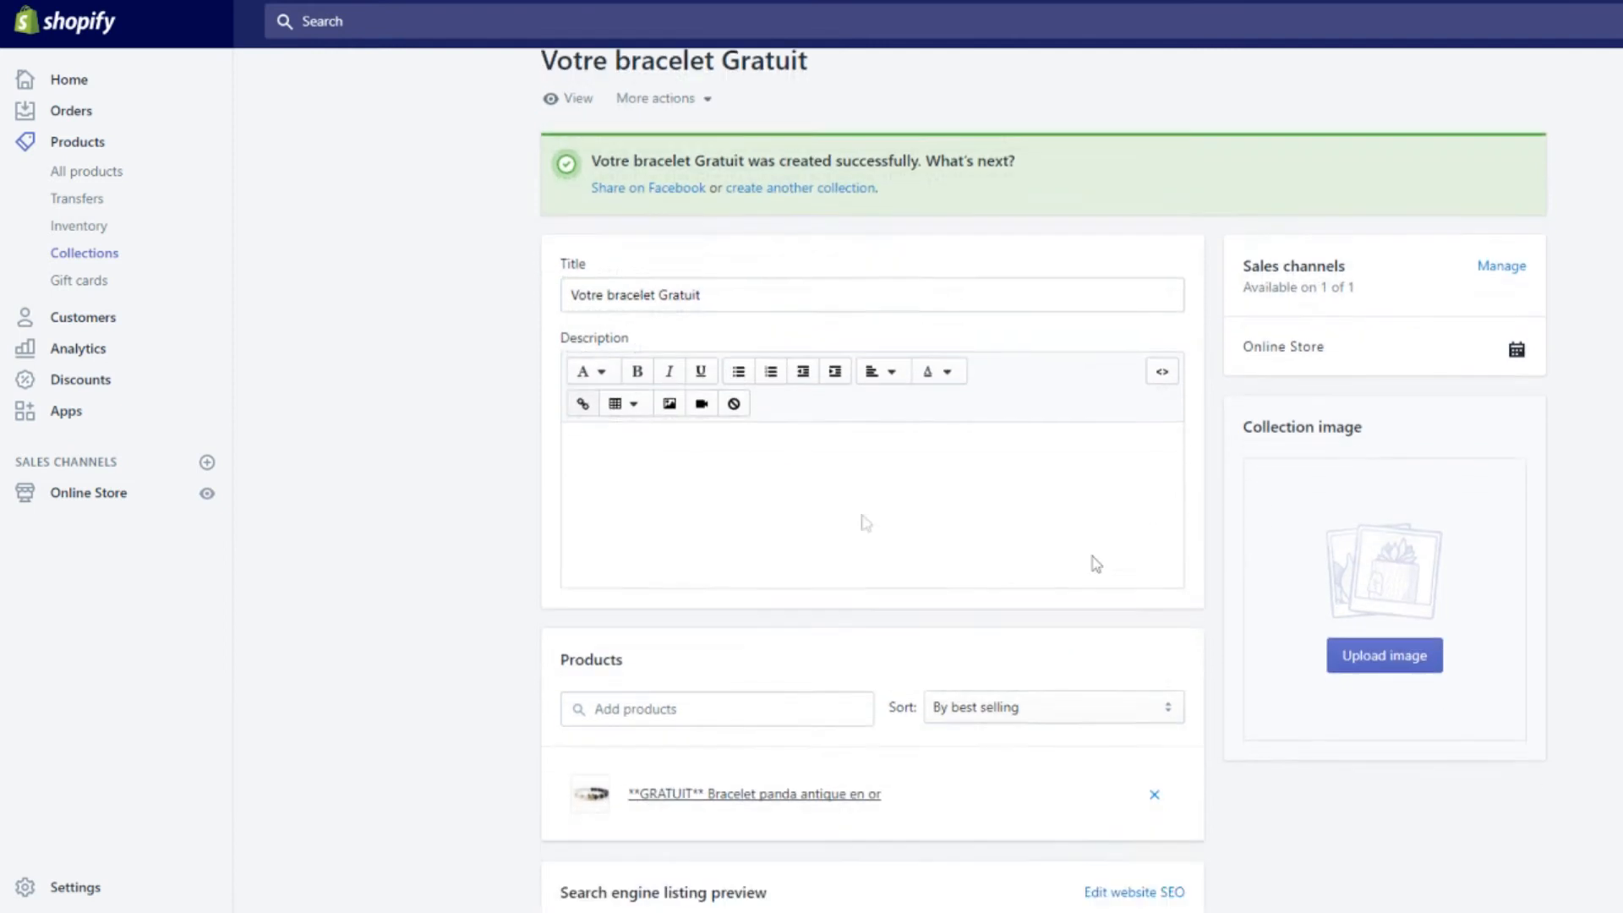
Open the Colliers collection from the collections list, review its assigned products, and return to the list
click(108, 253)
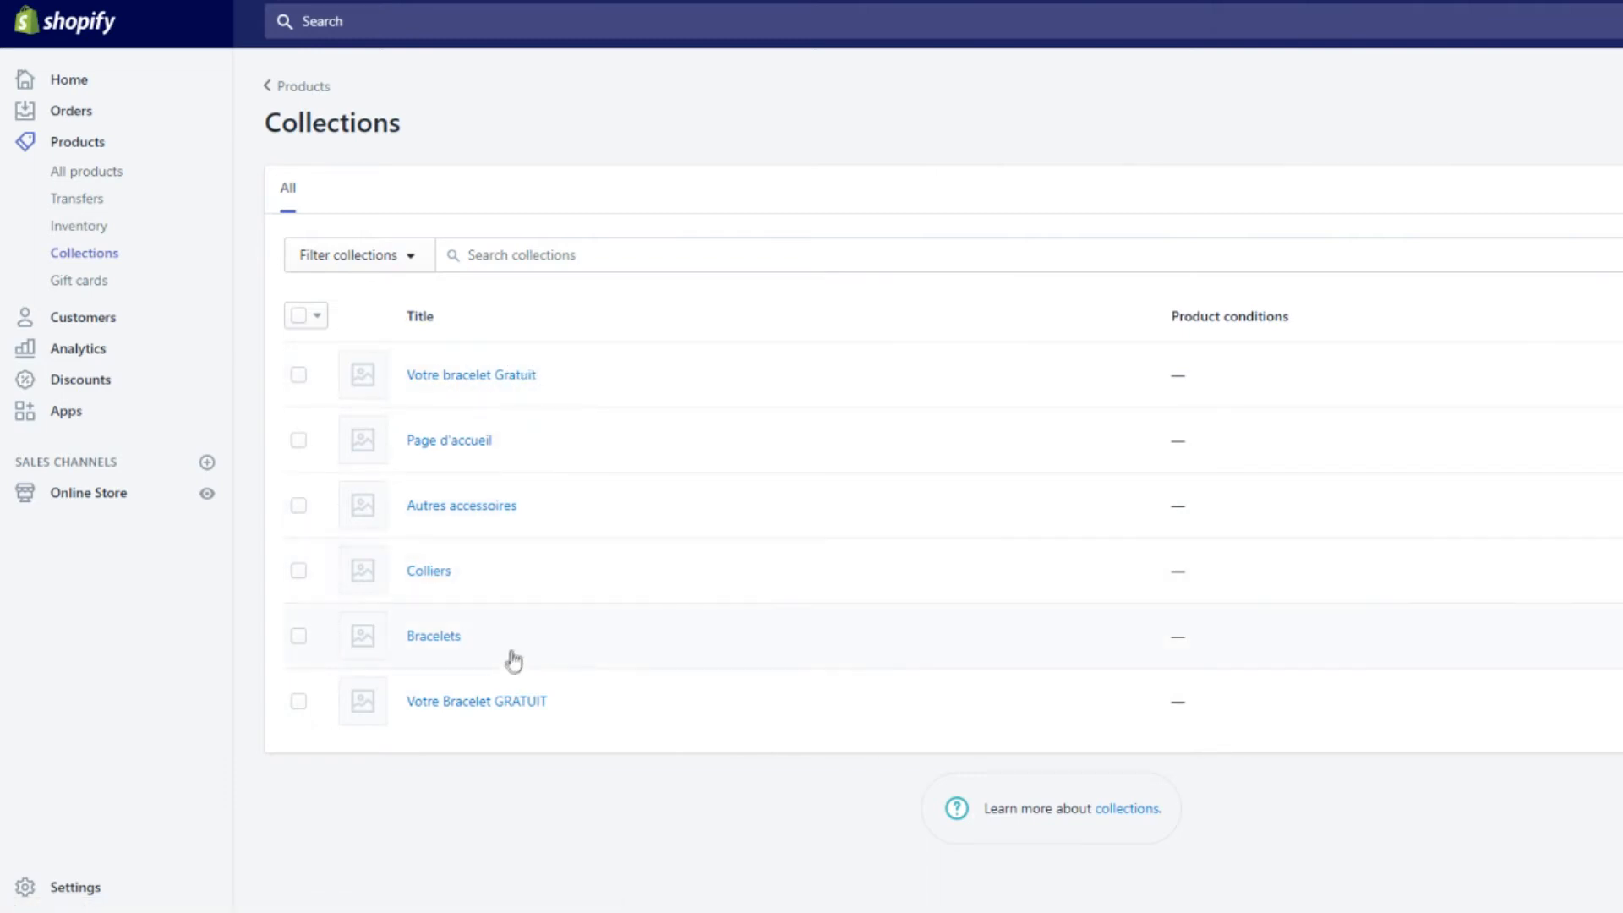
click(455, 582)
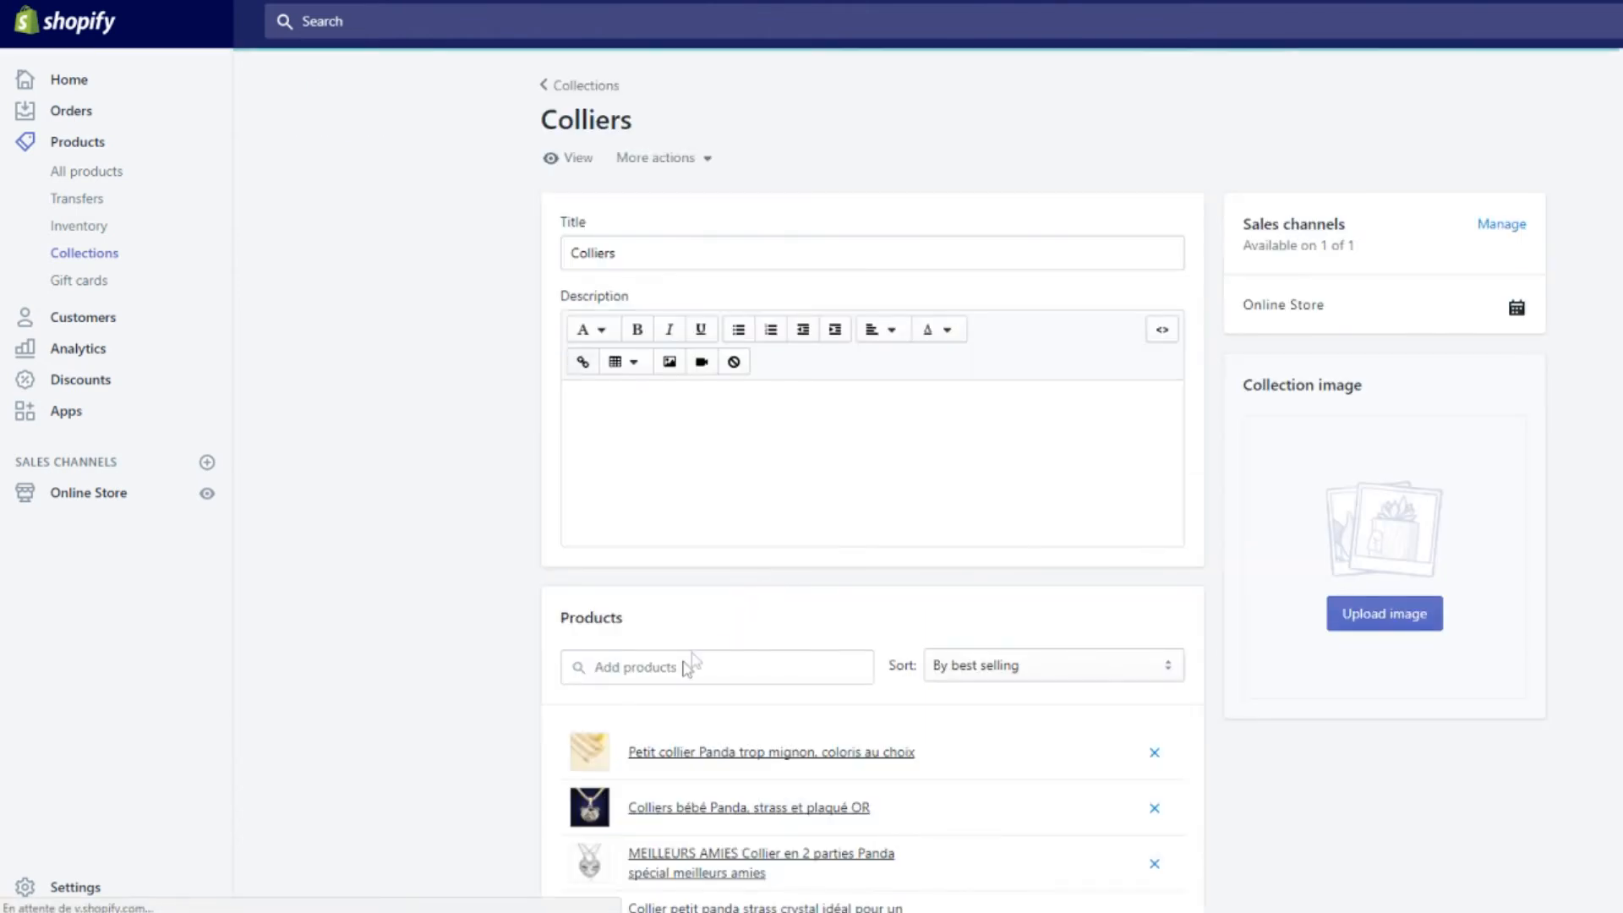
scroll(706, 647, down, 1)
scroll(643, 515, down, 1)
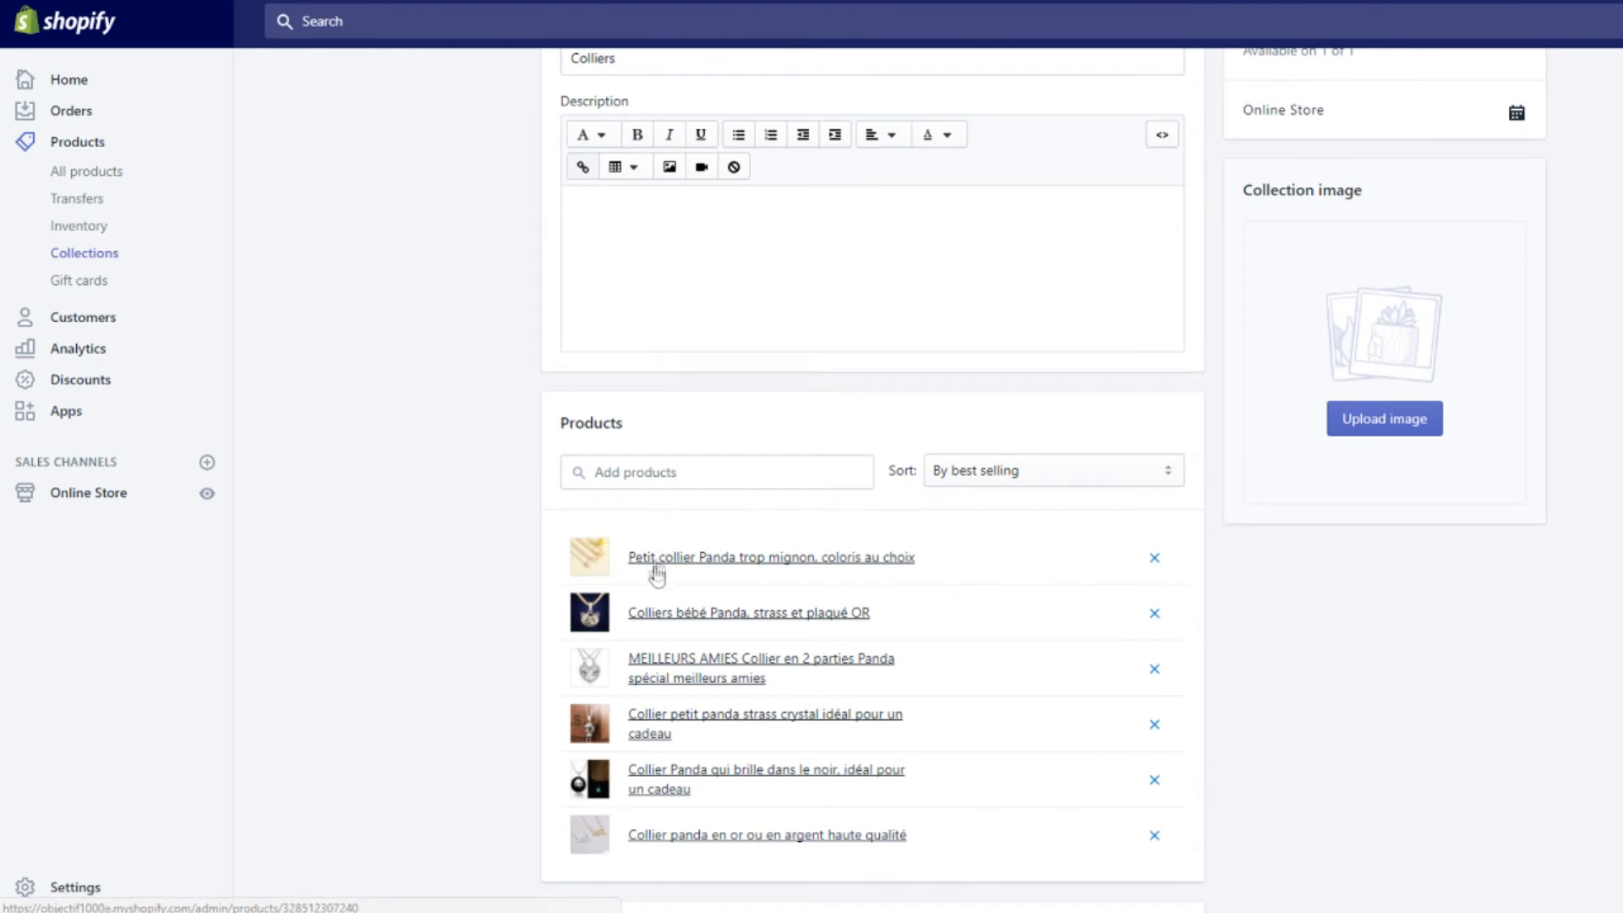
scroll(640, 730, up, 2)
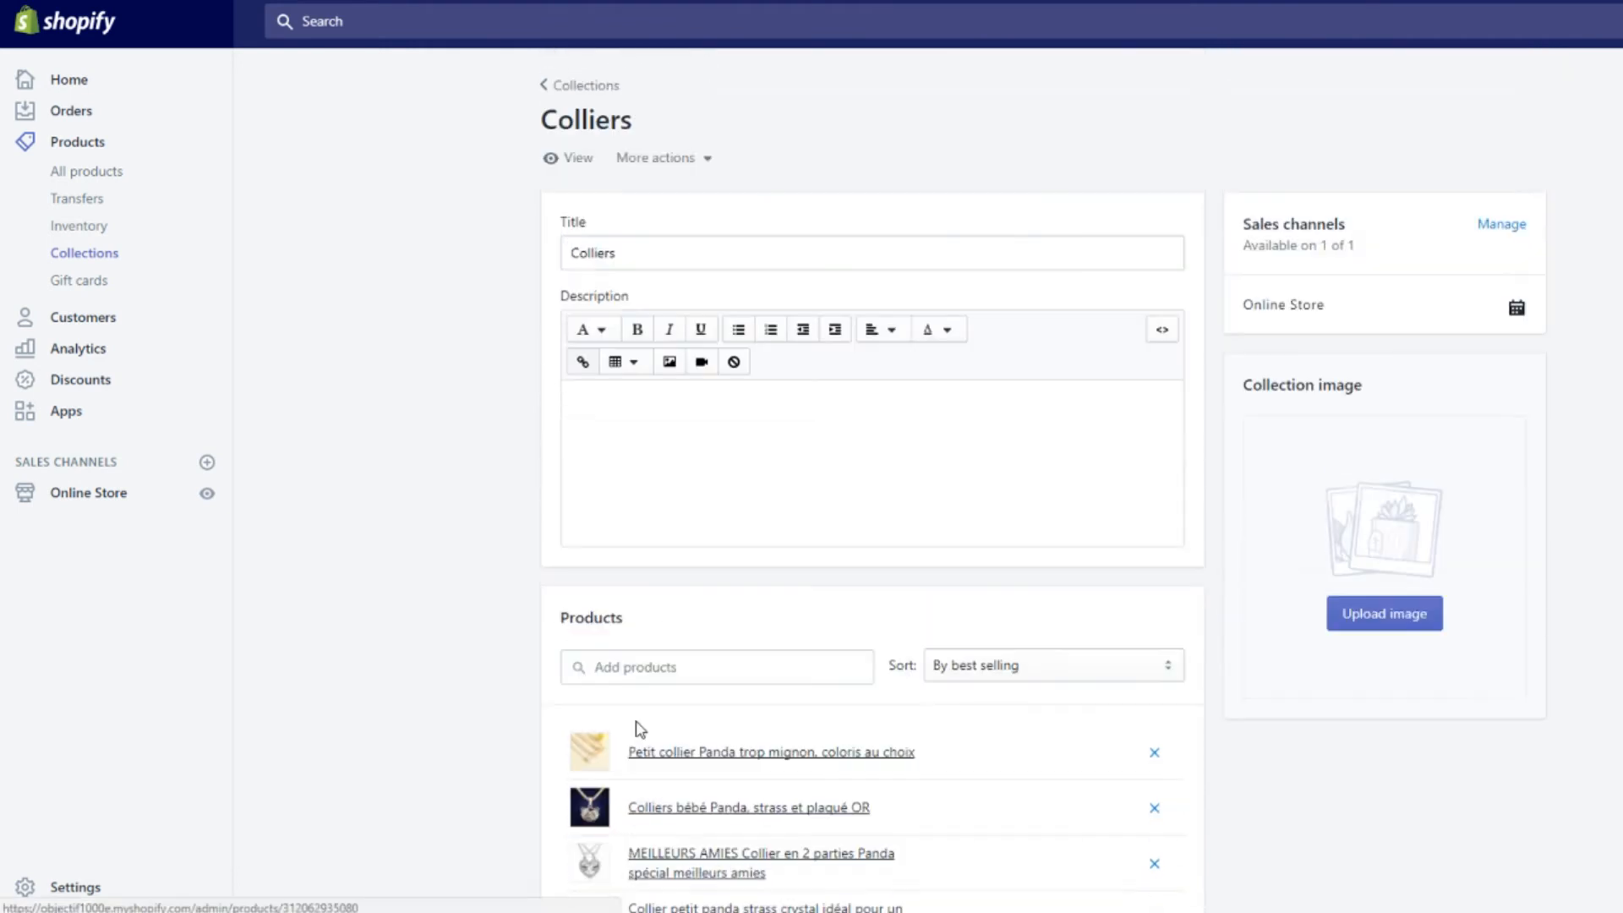
click(97, 254)
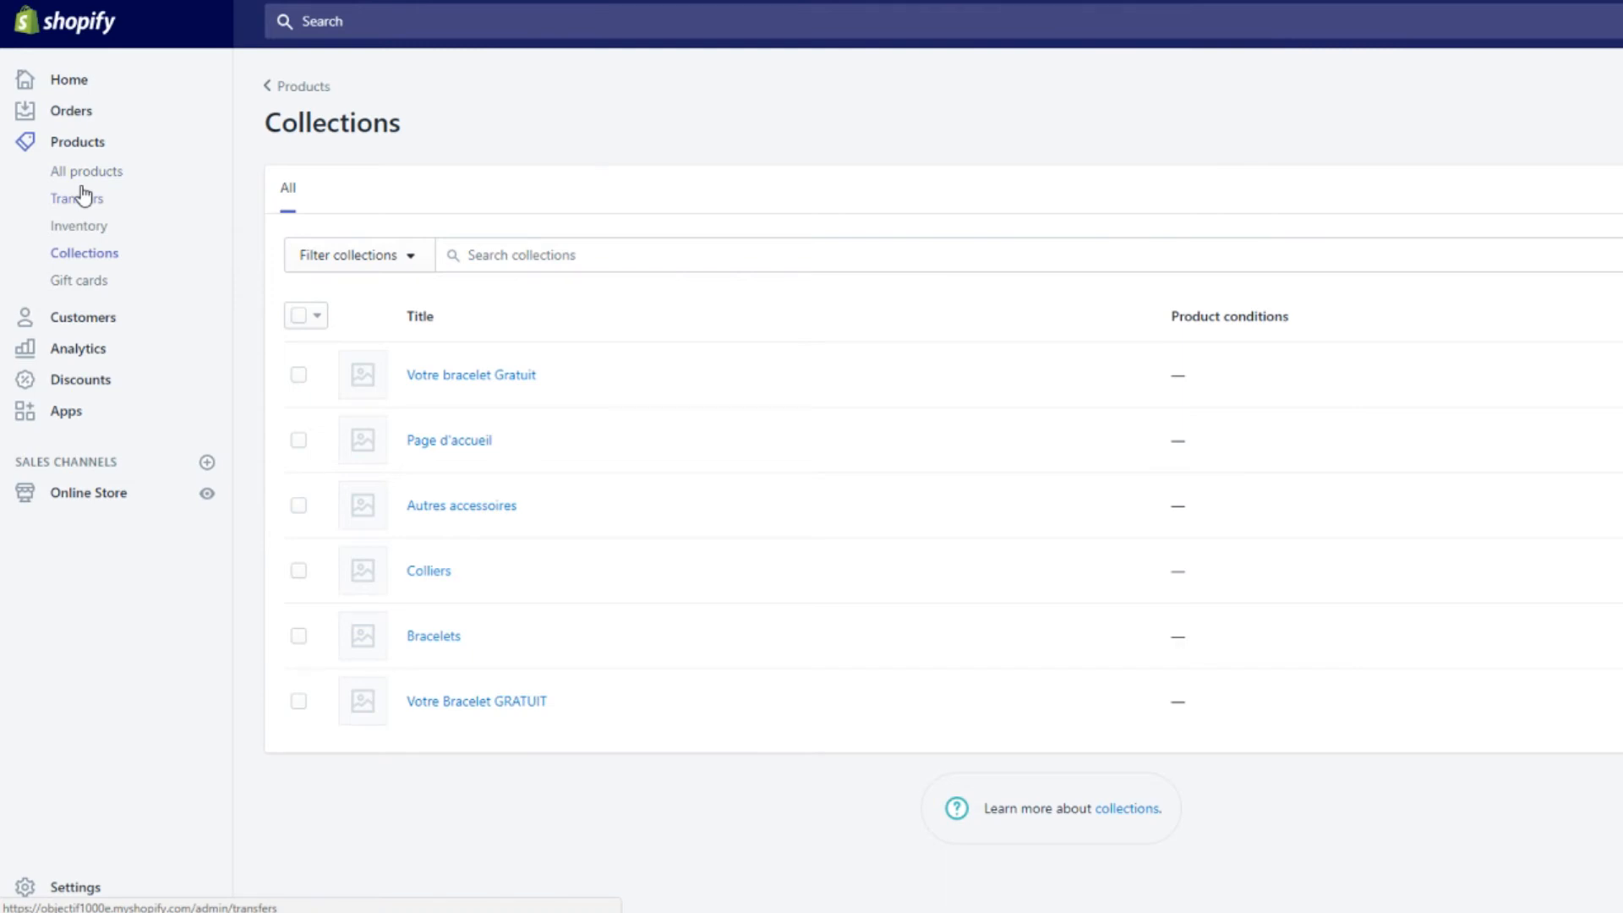
Open the online store's Main menu navigation and check which links the Accueil and Catalogue items use
click(93, 497)
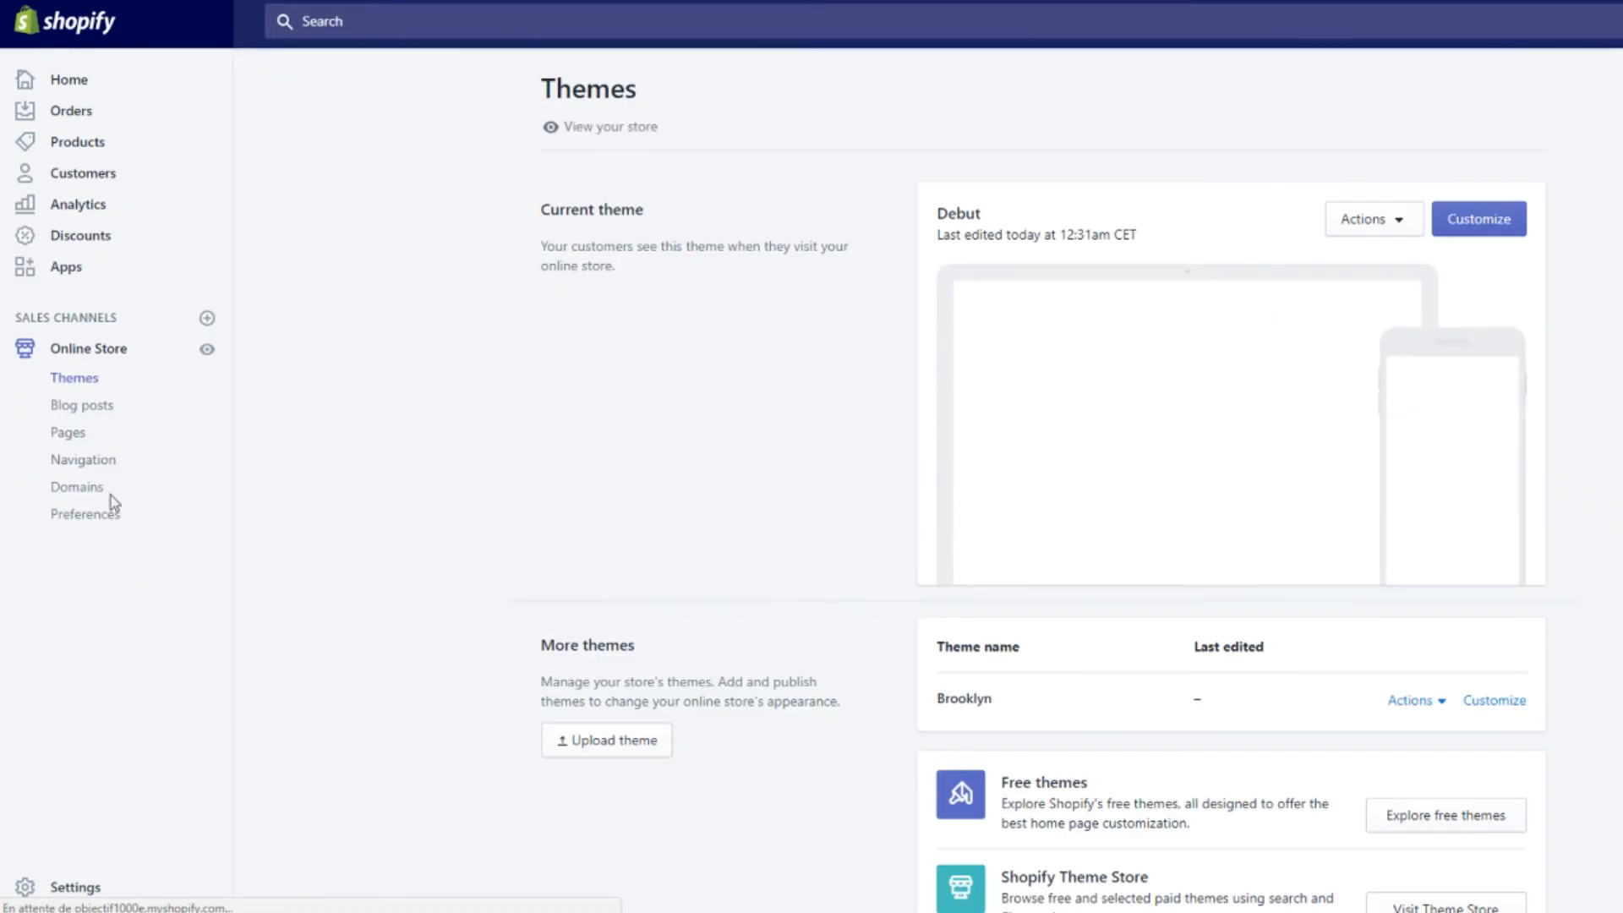
click(84, 461)
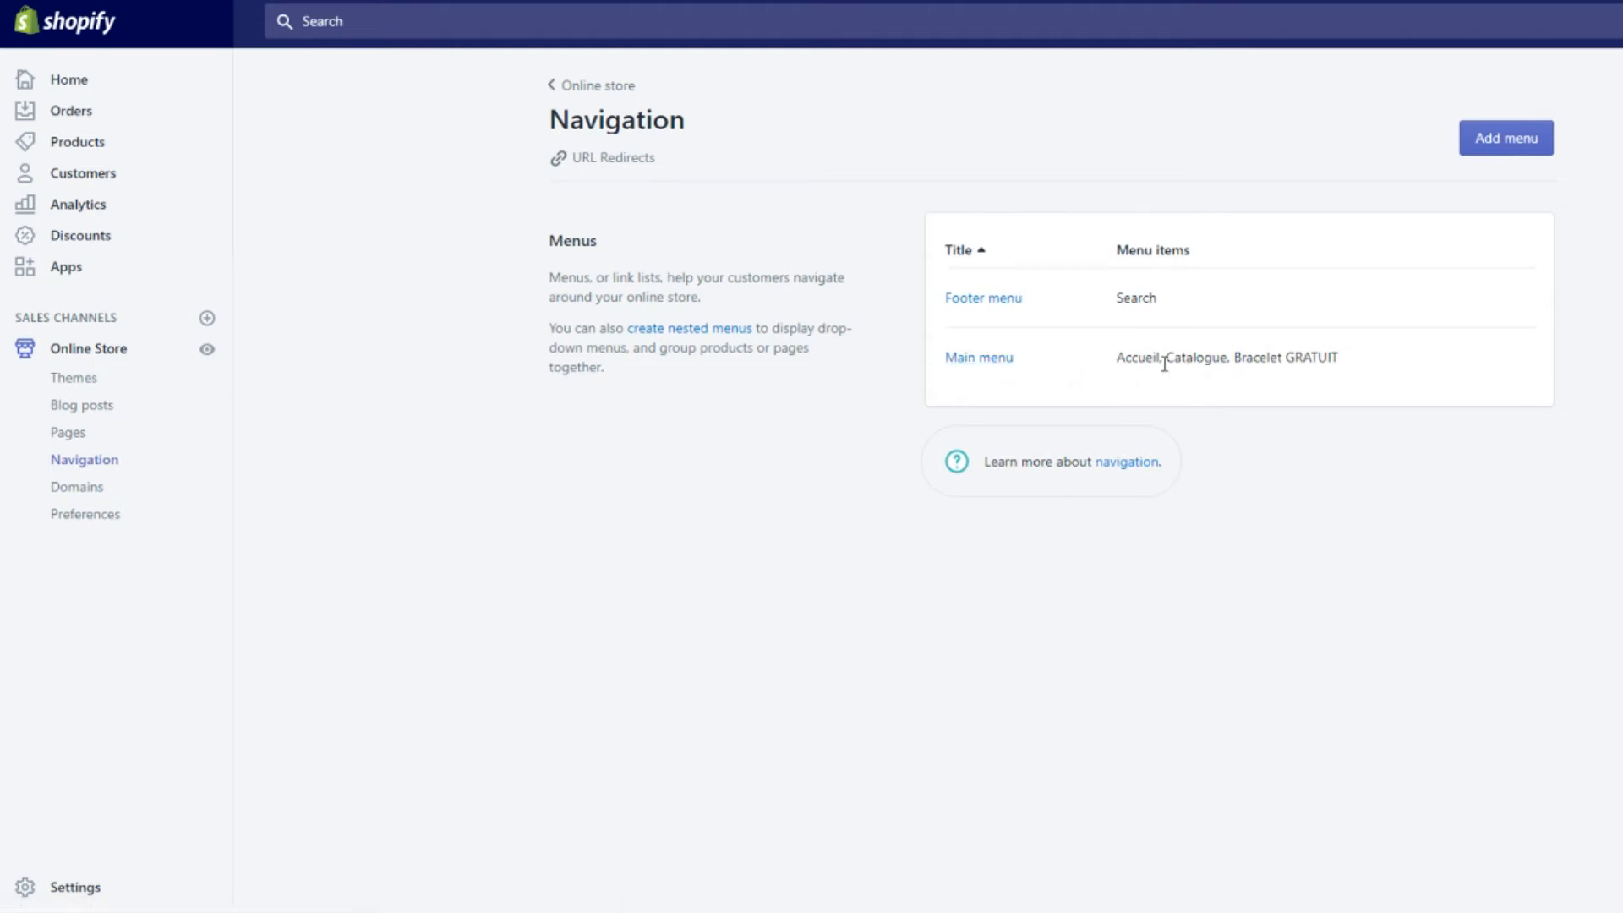
click(996, 366)
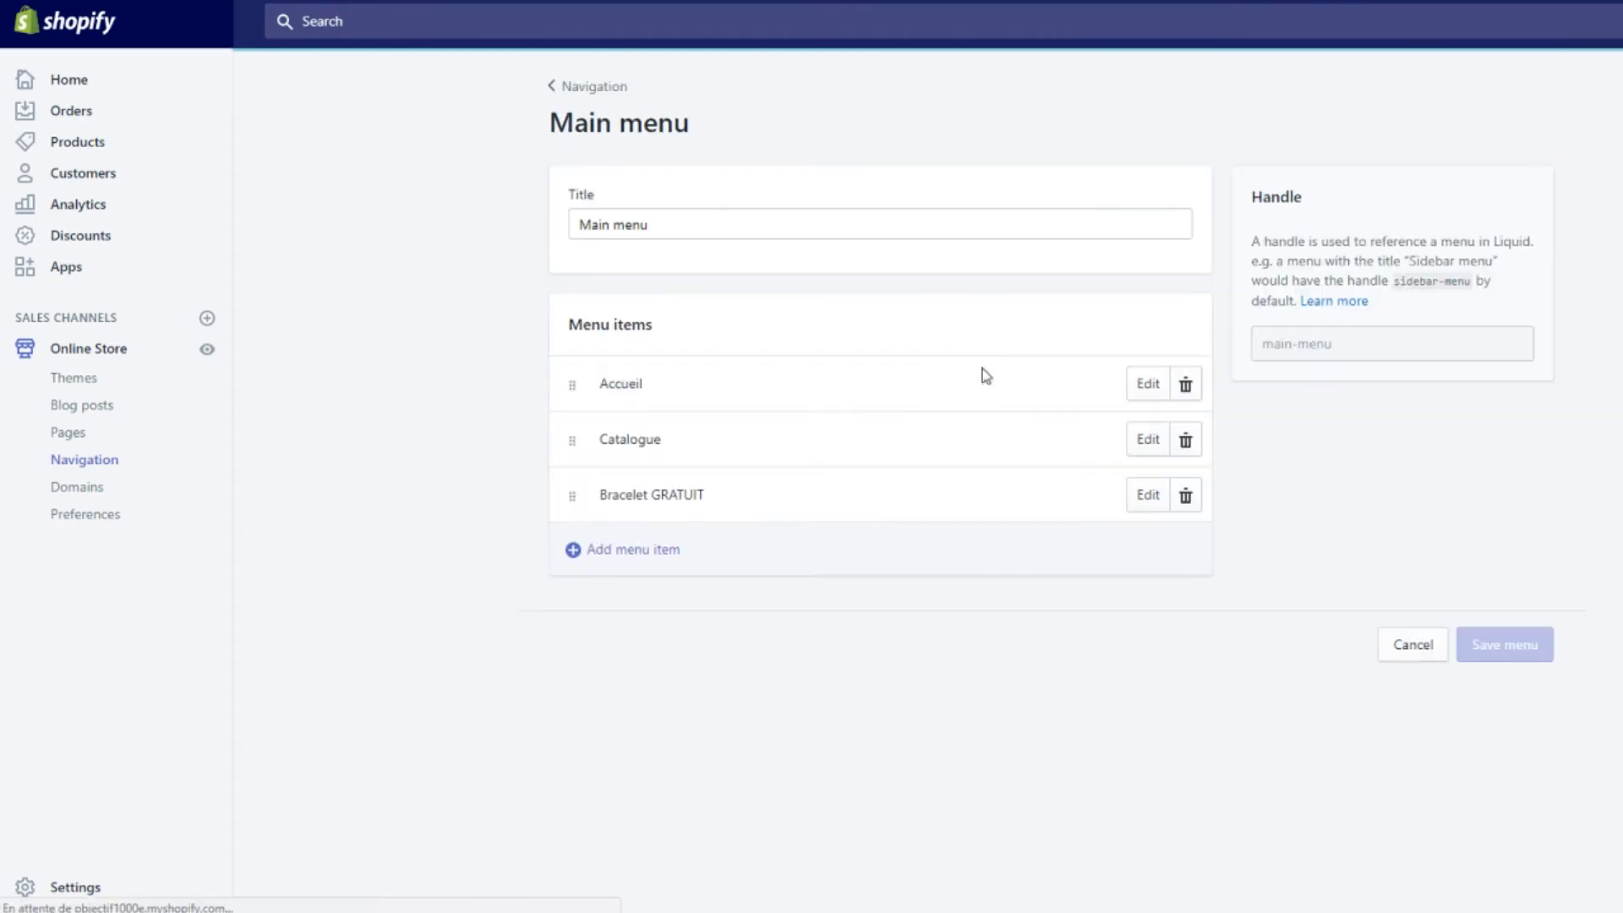
click(1147, 386)
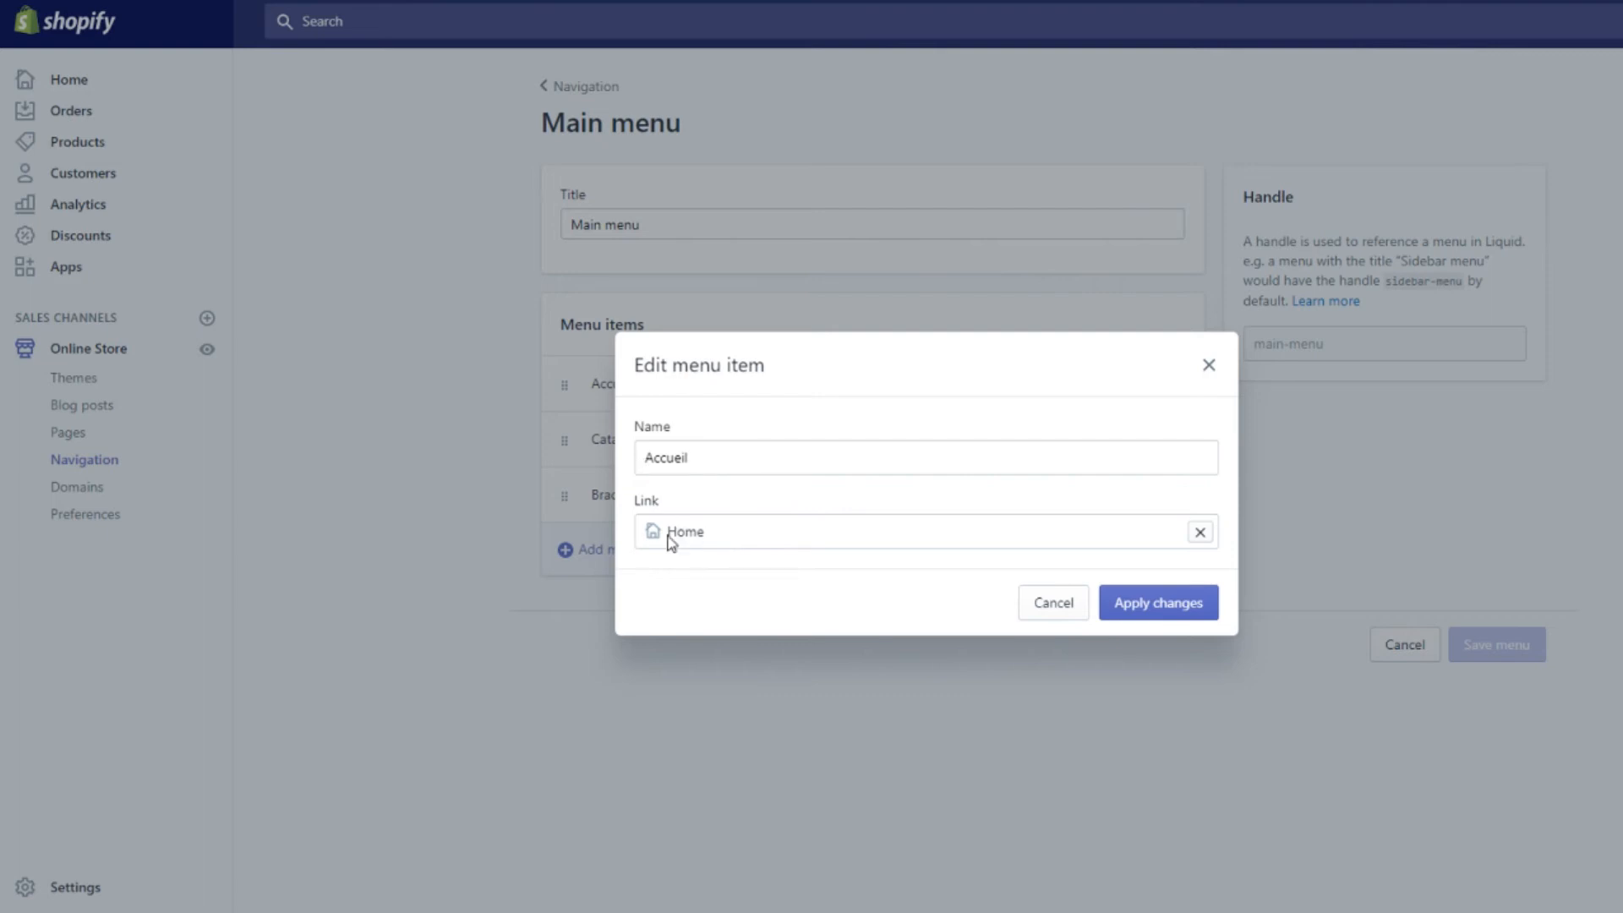
click(1211, 365)
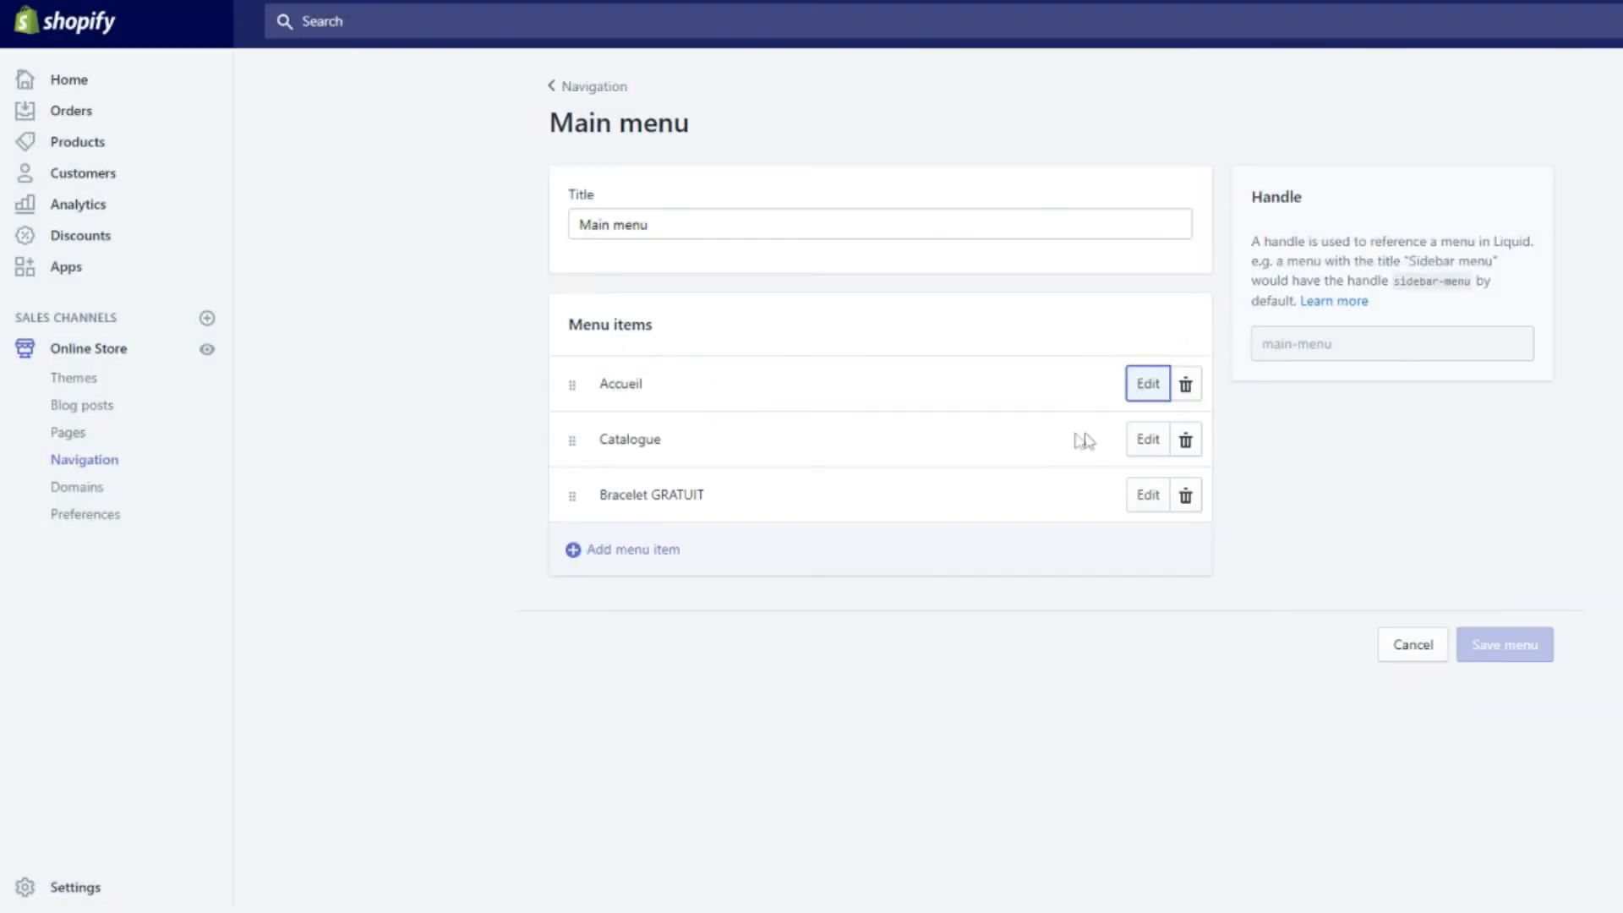
click(1144, 440)
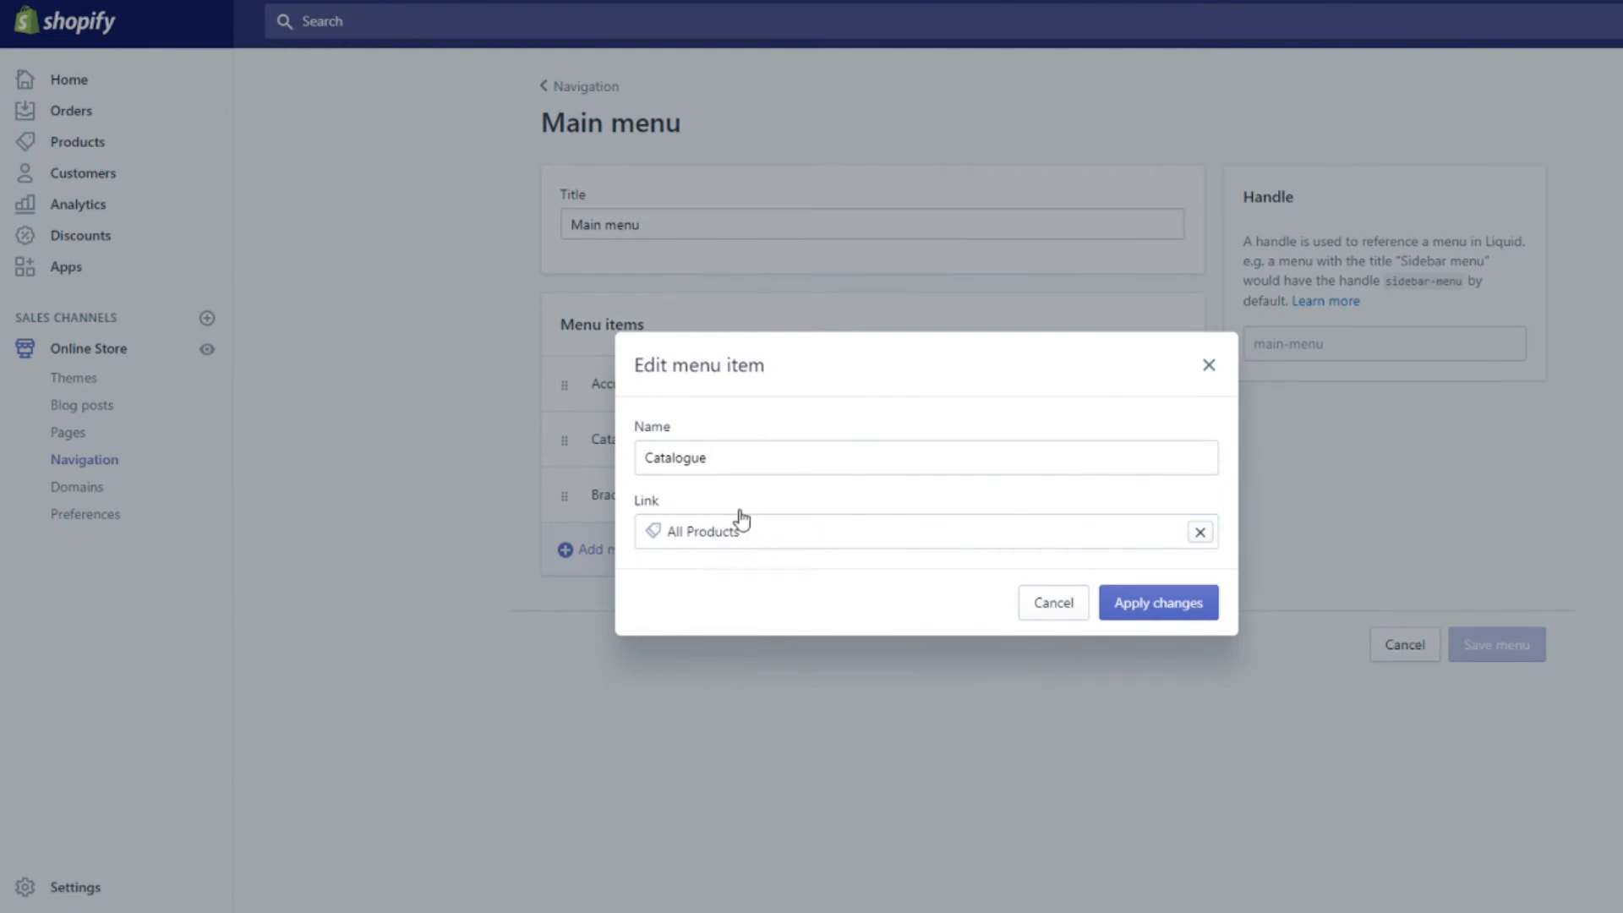
click(1211, 365)
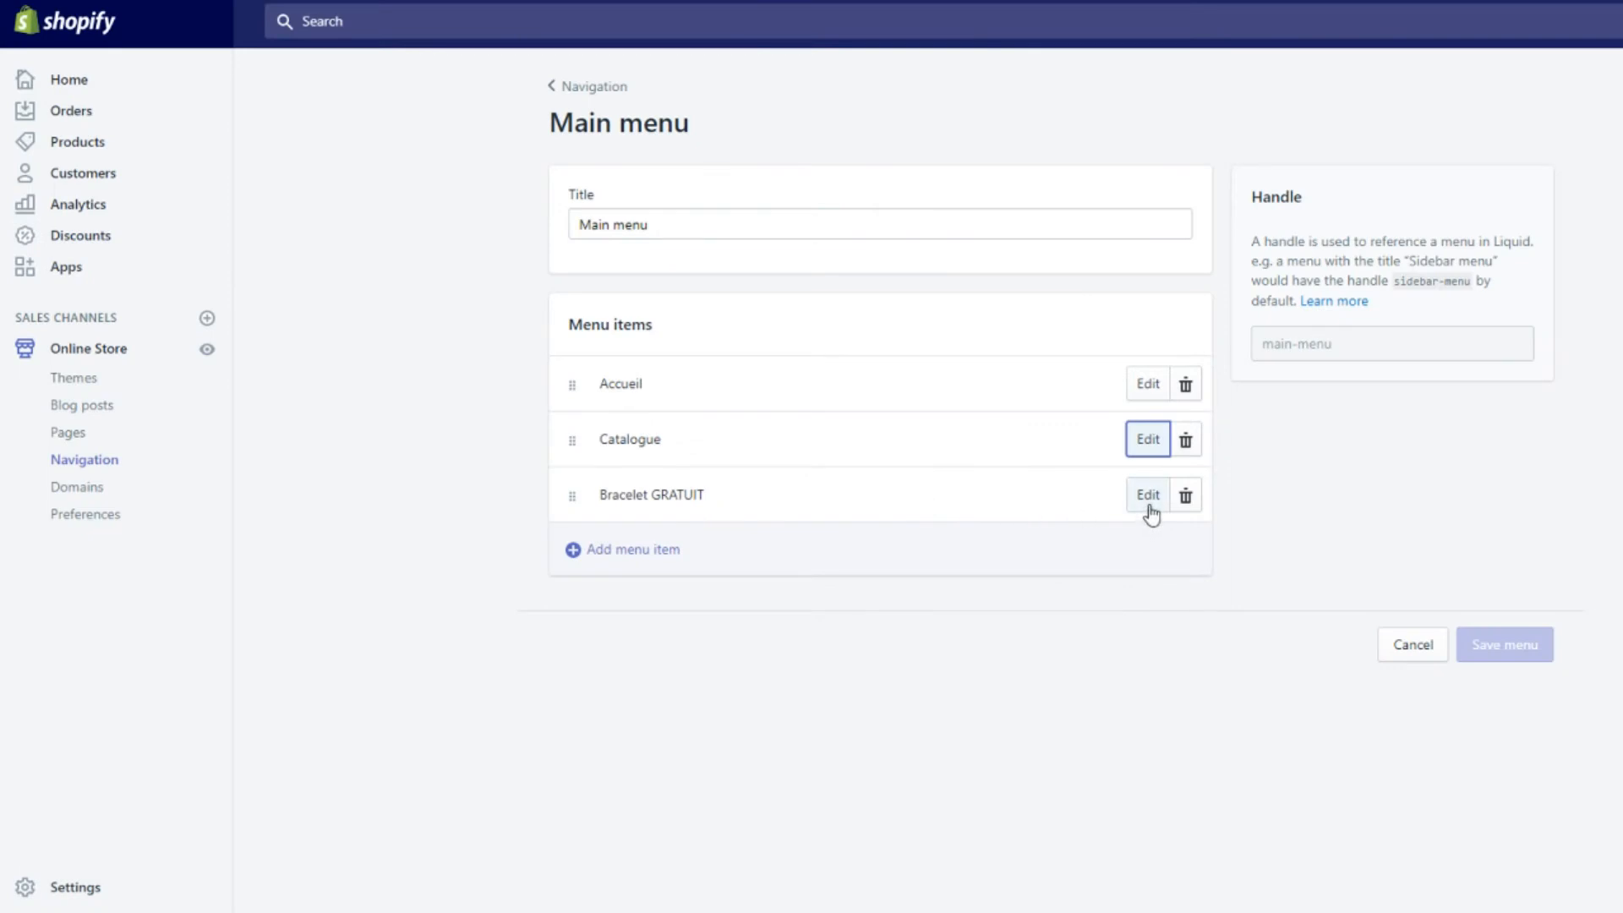
Fill in a new main menu item named "bracelet" linked to the Votre bracelet Gratuit collection, and cancel it
click(656, 565)
click(703, 462)
text(bracelet)
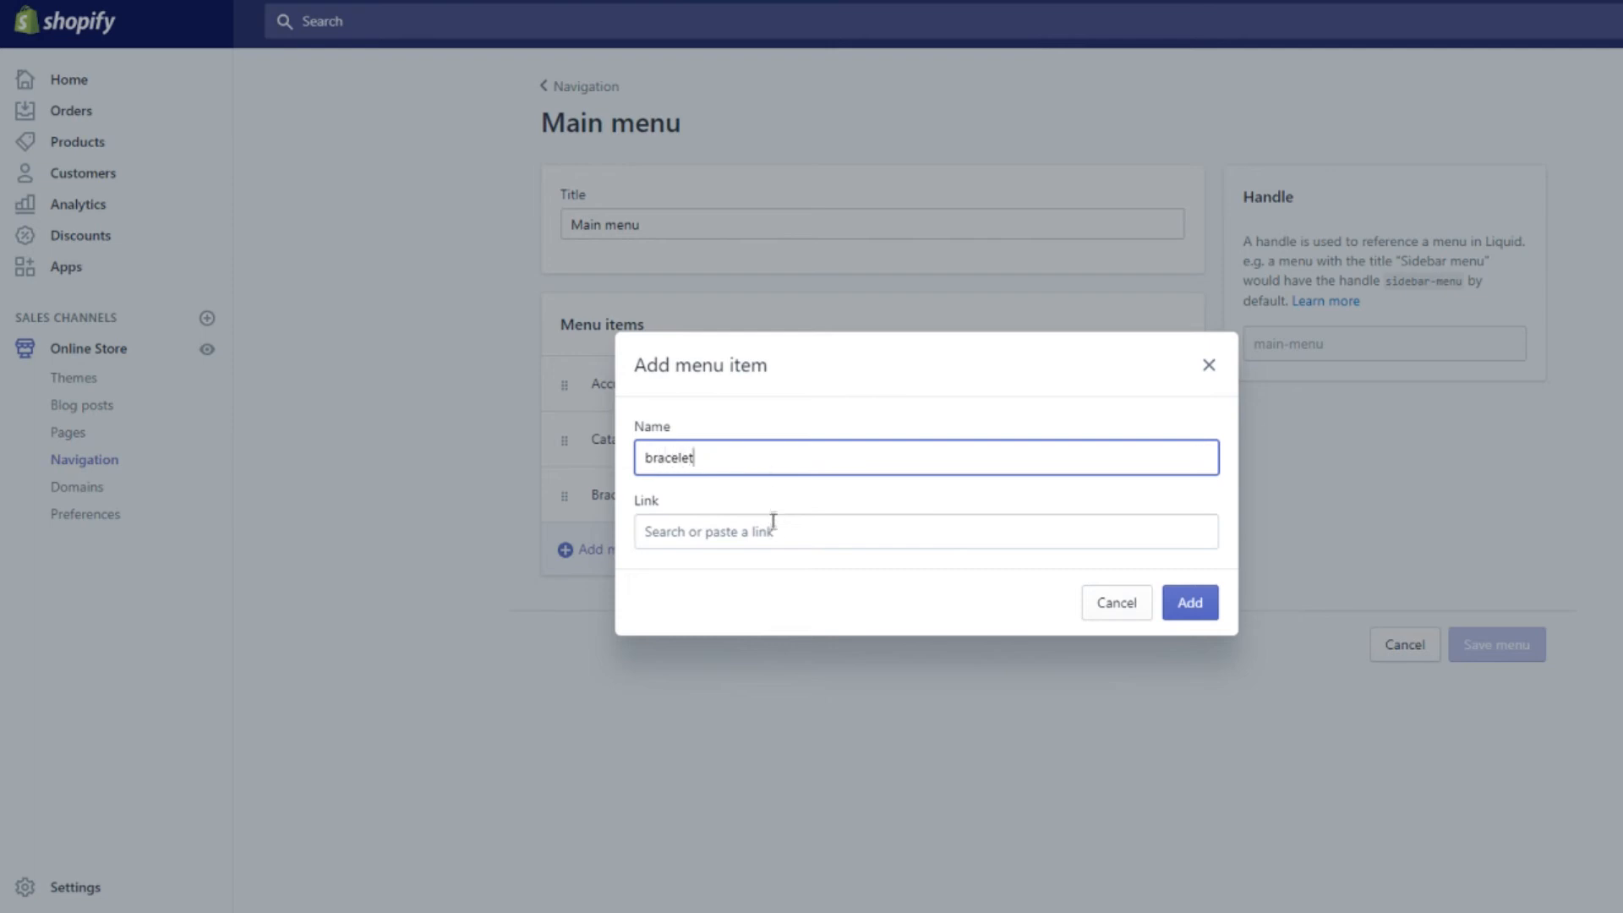
click(773, 524)
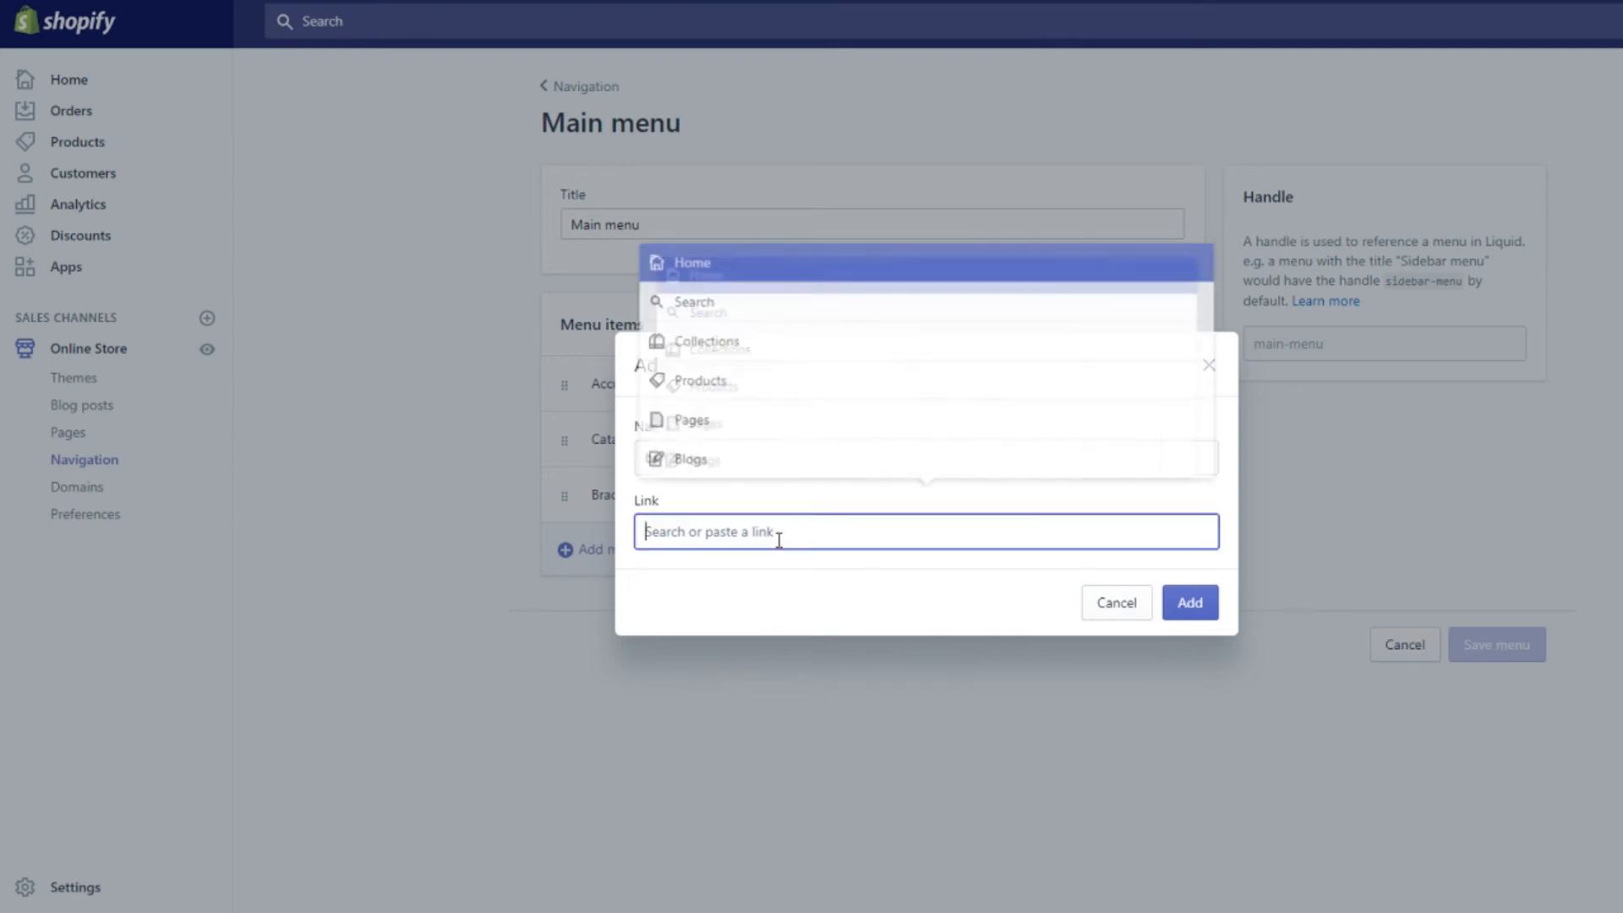
click(765, 347)
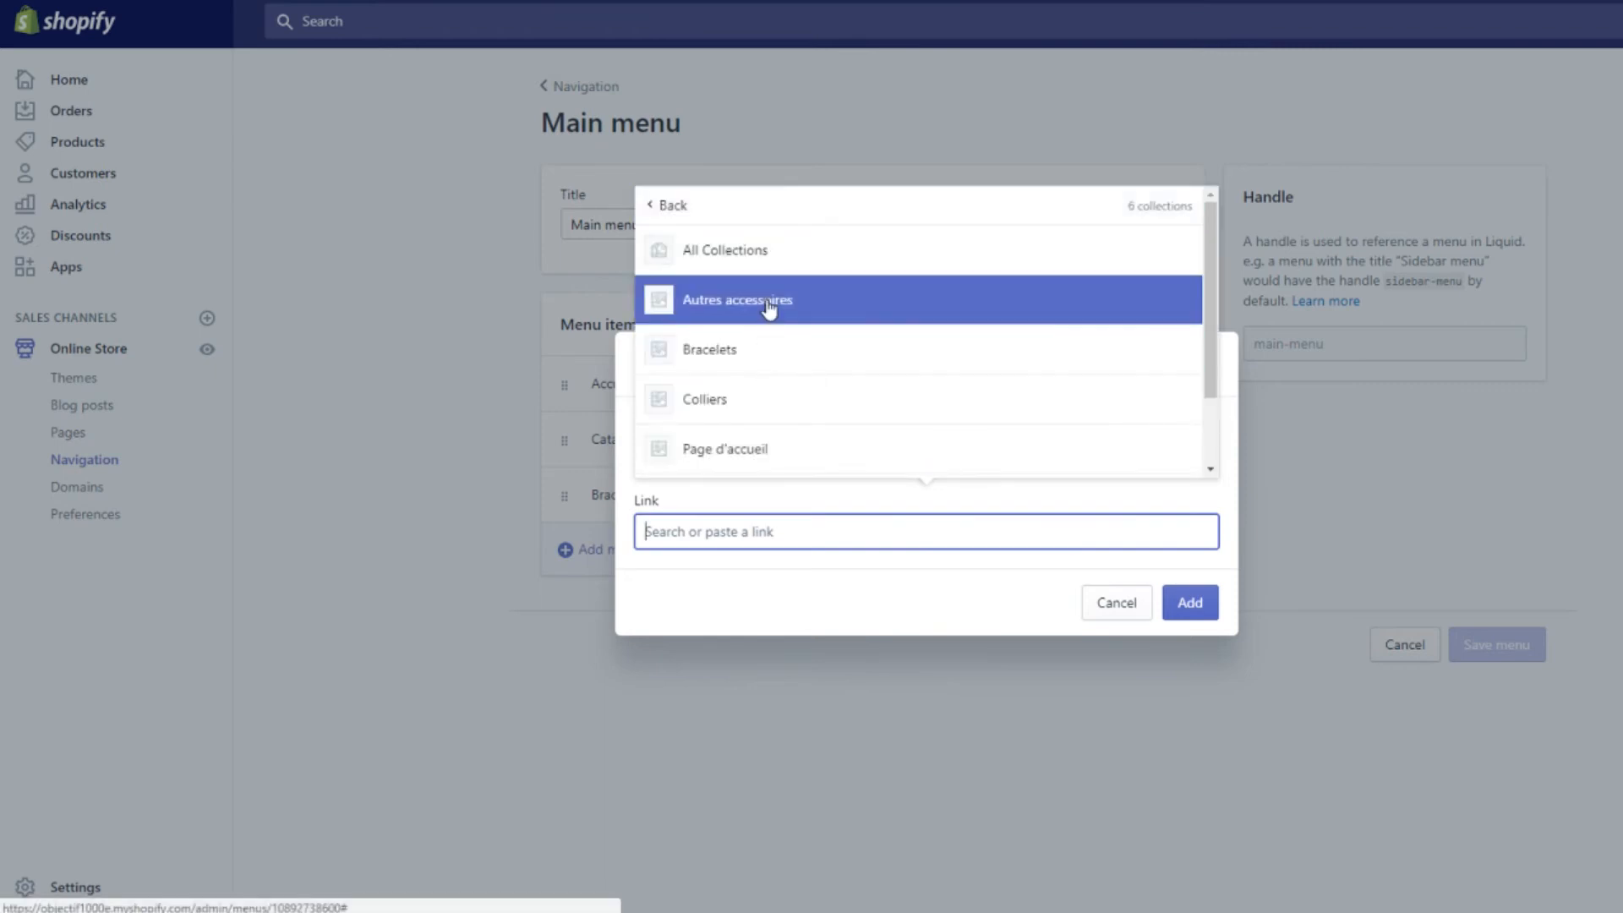
scroll(774, 437, down, 2)
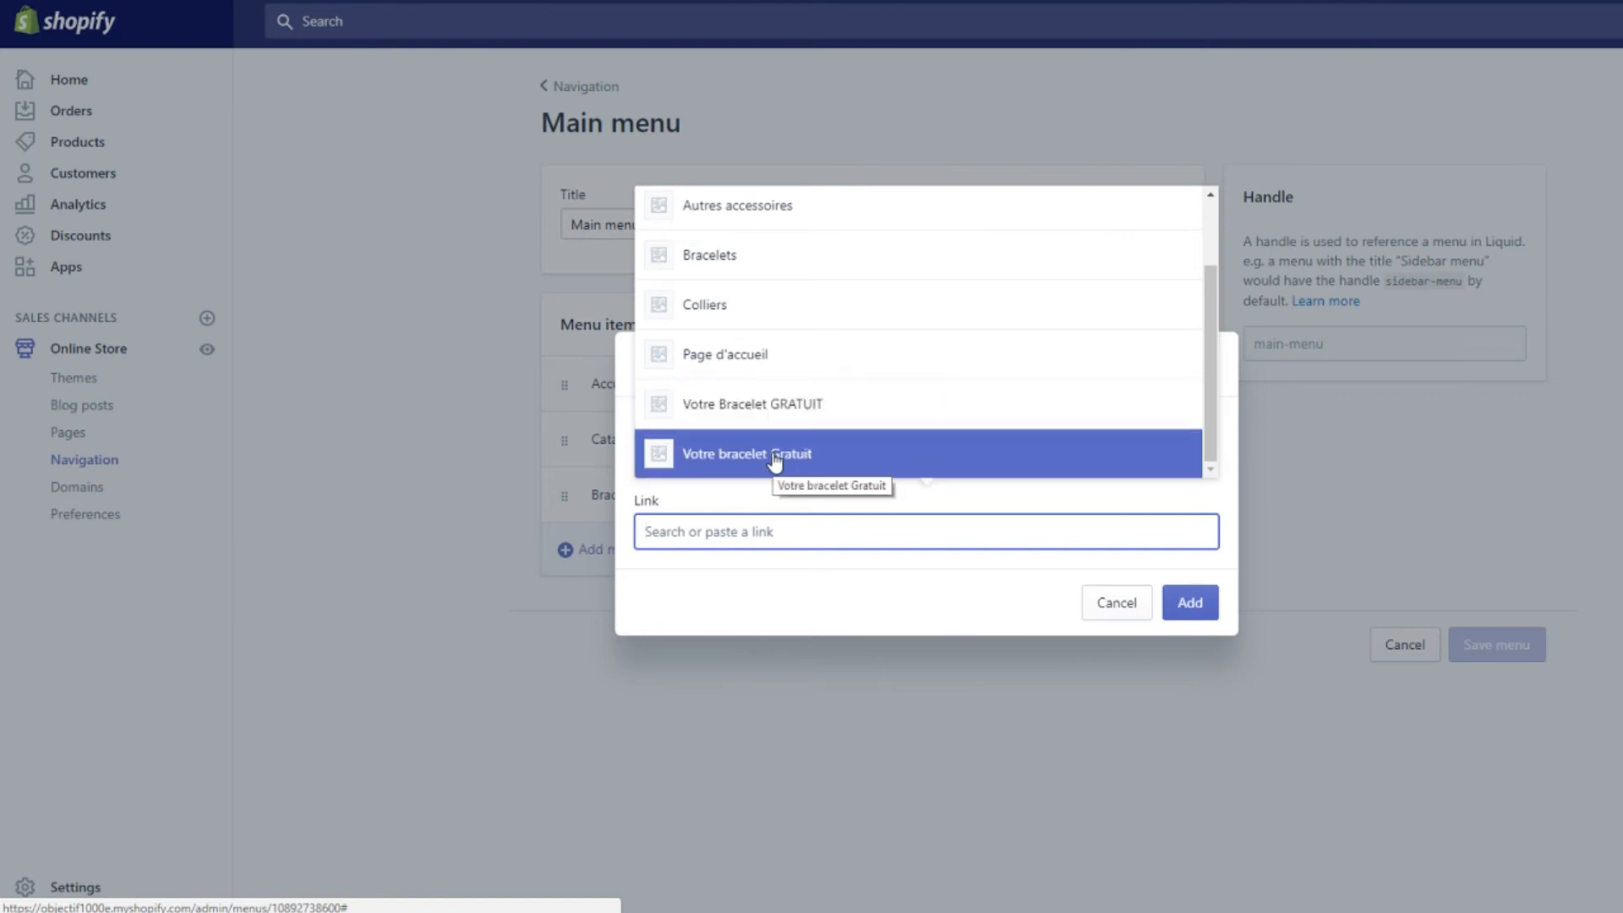
click(774, 457)
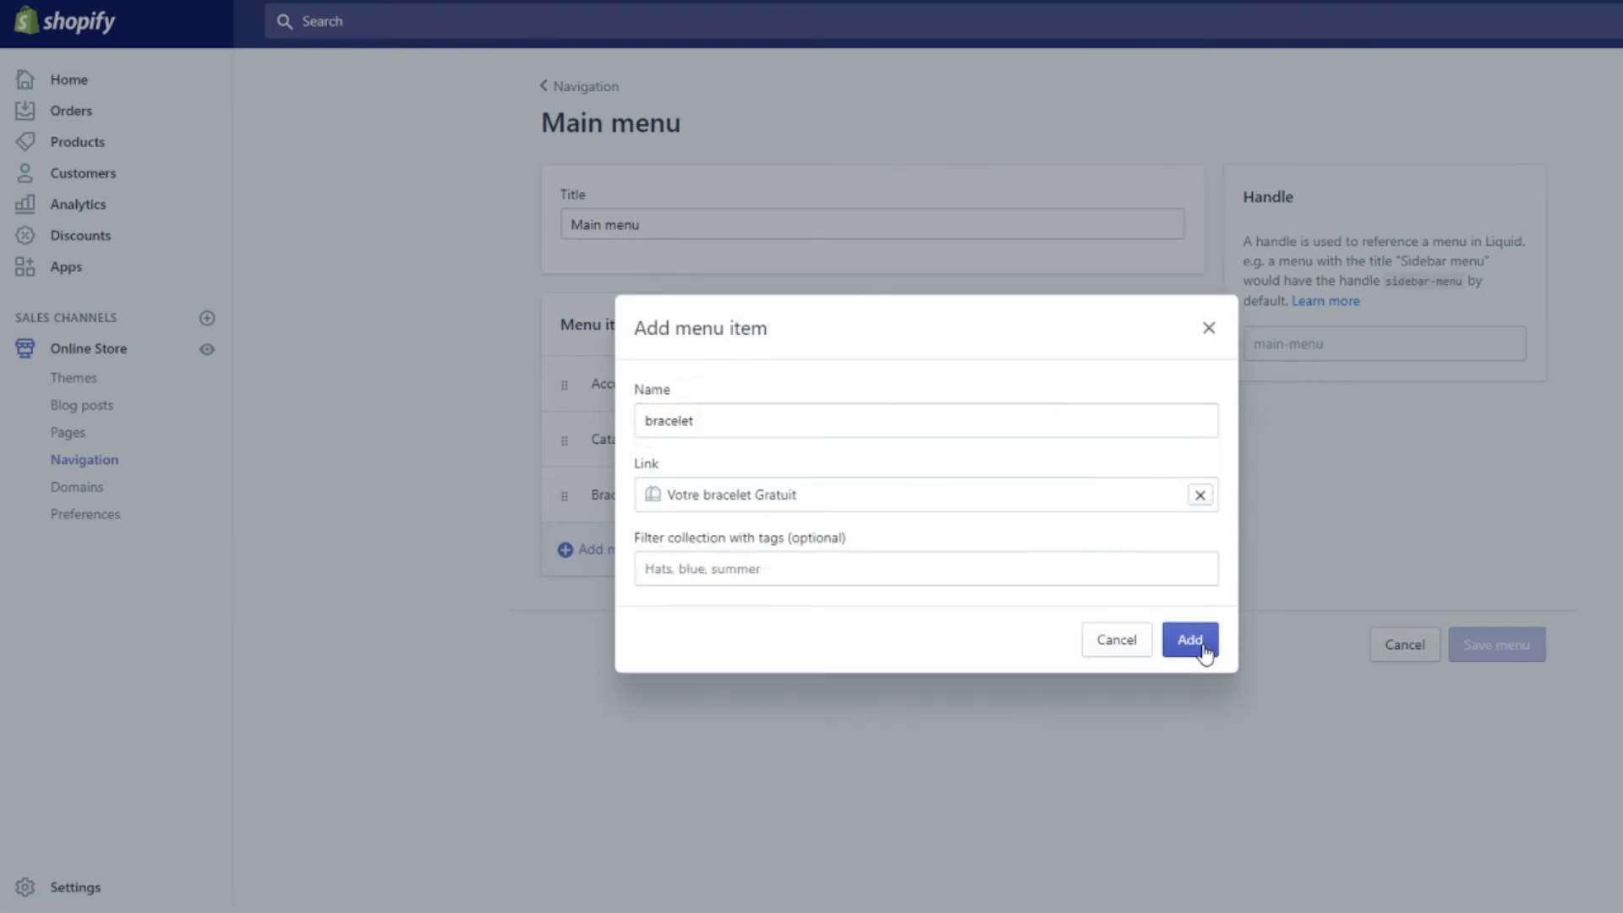
click(1120, 645)
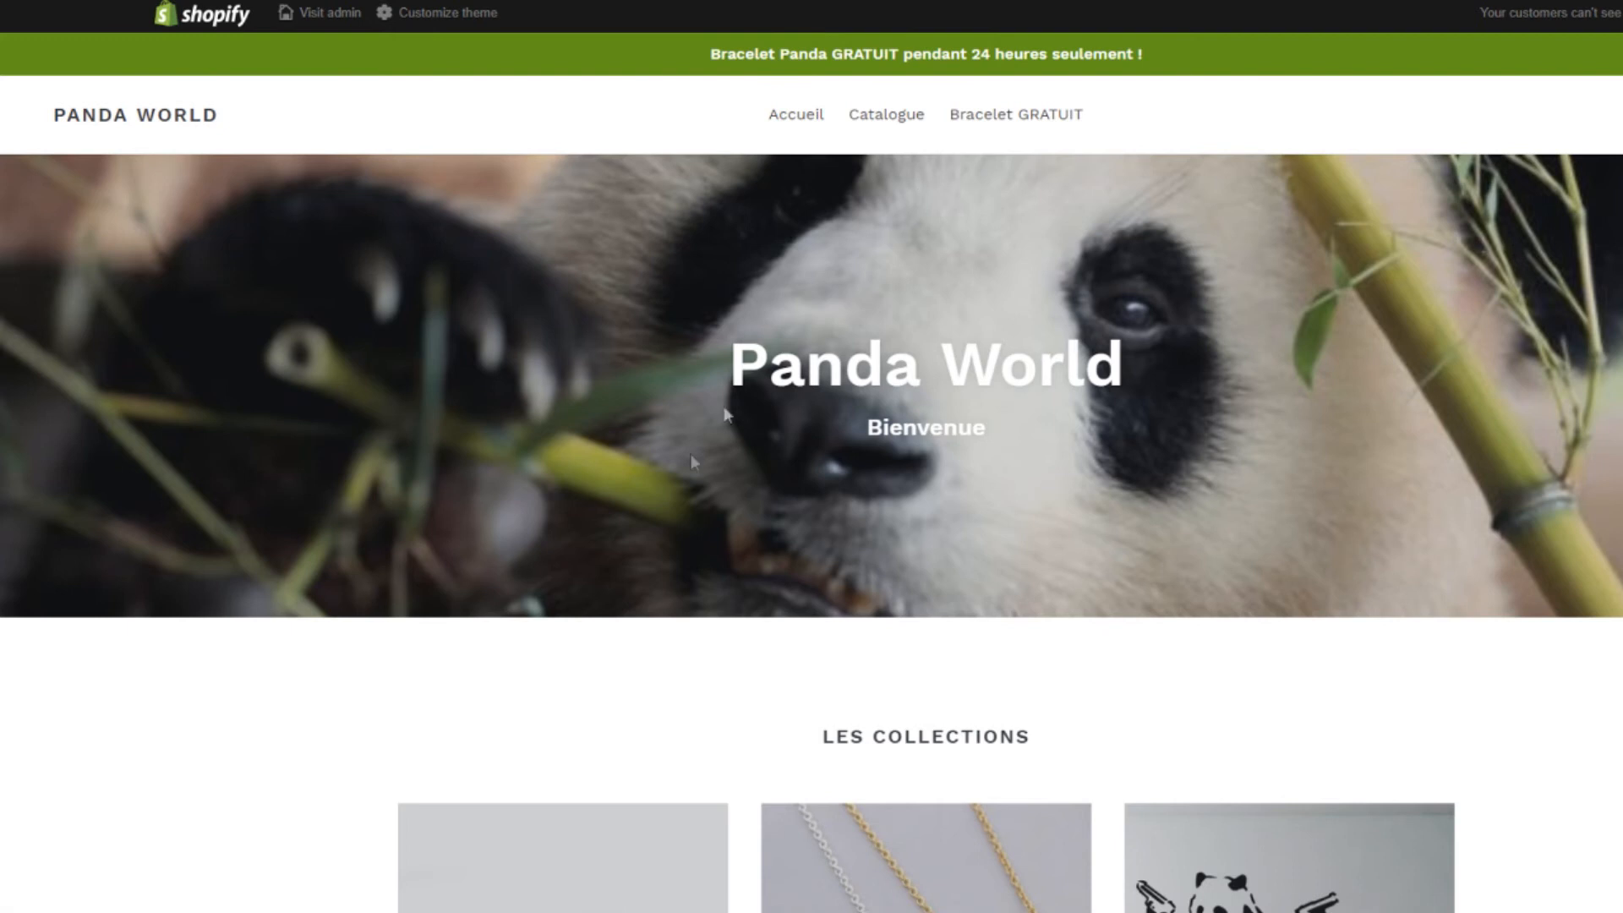
Open the live Debut theme for customization and go to its Header section settings
scroll(880, 468, down, 5)
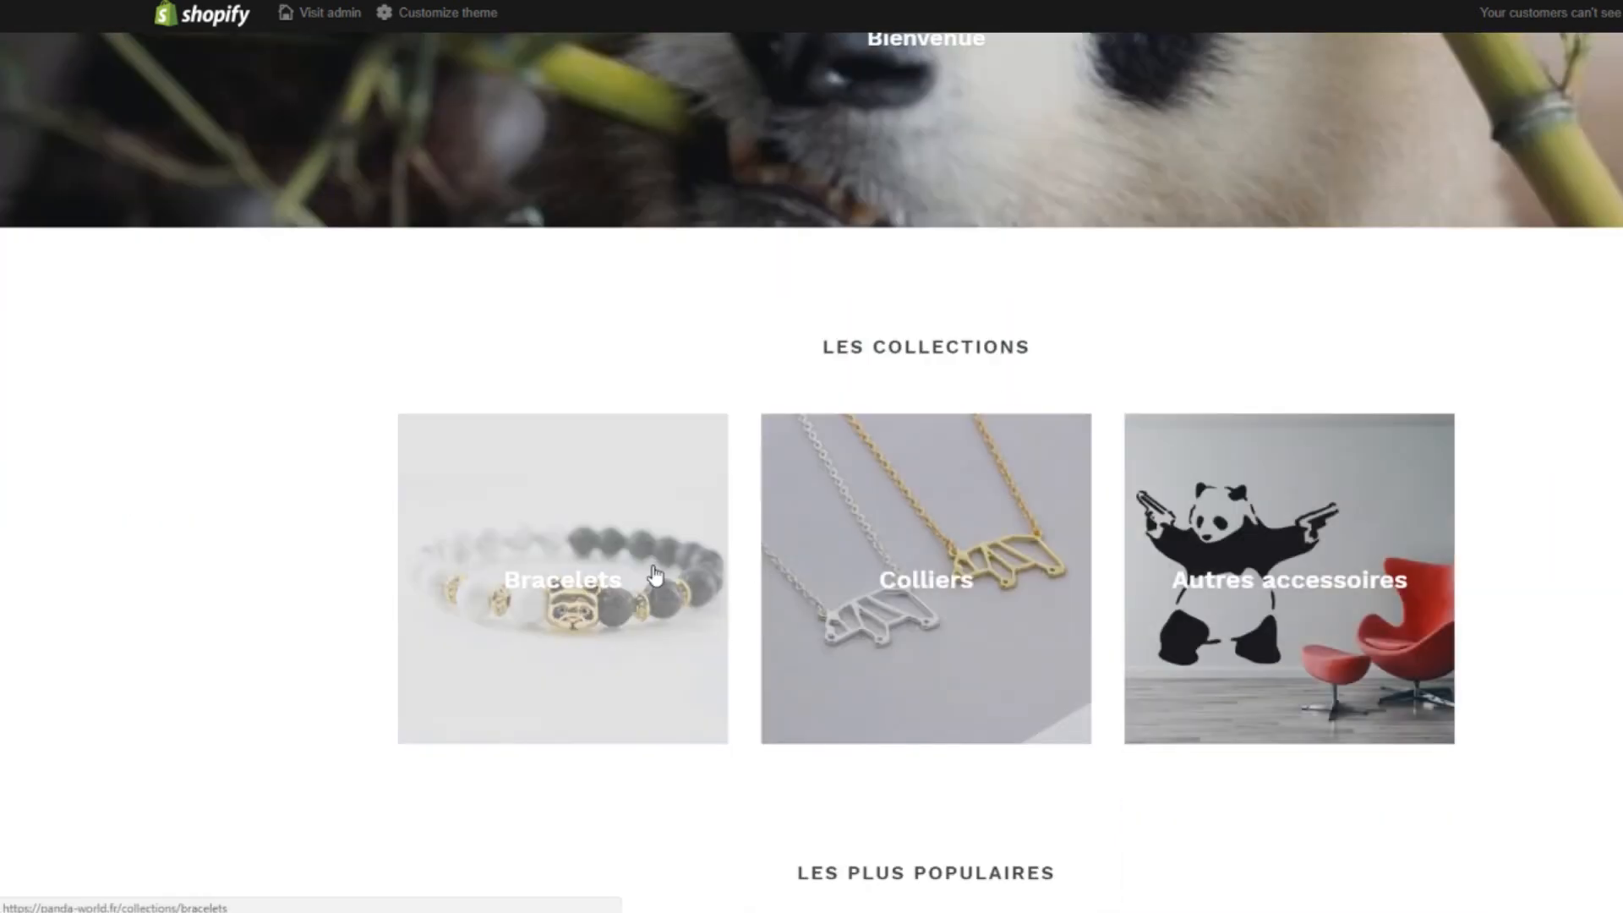
scroll(710, 533, up, 5)
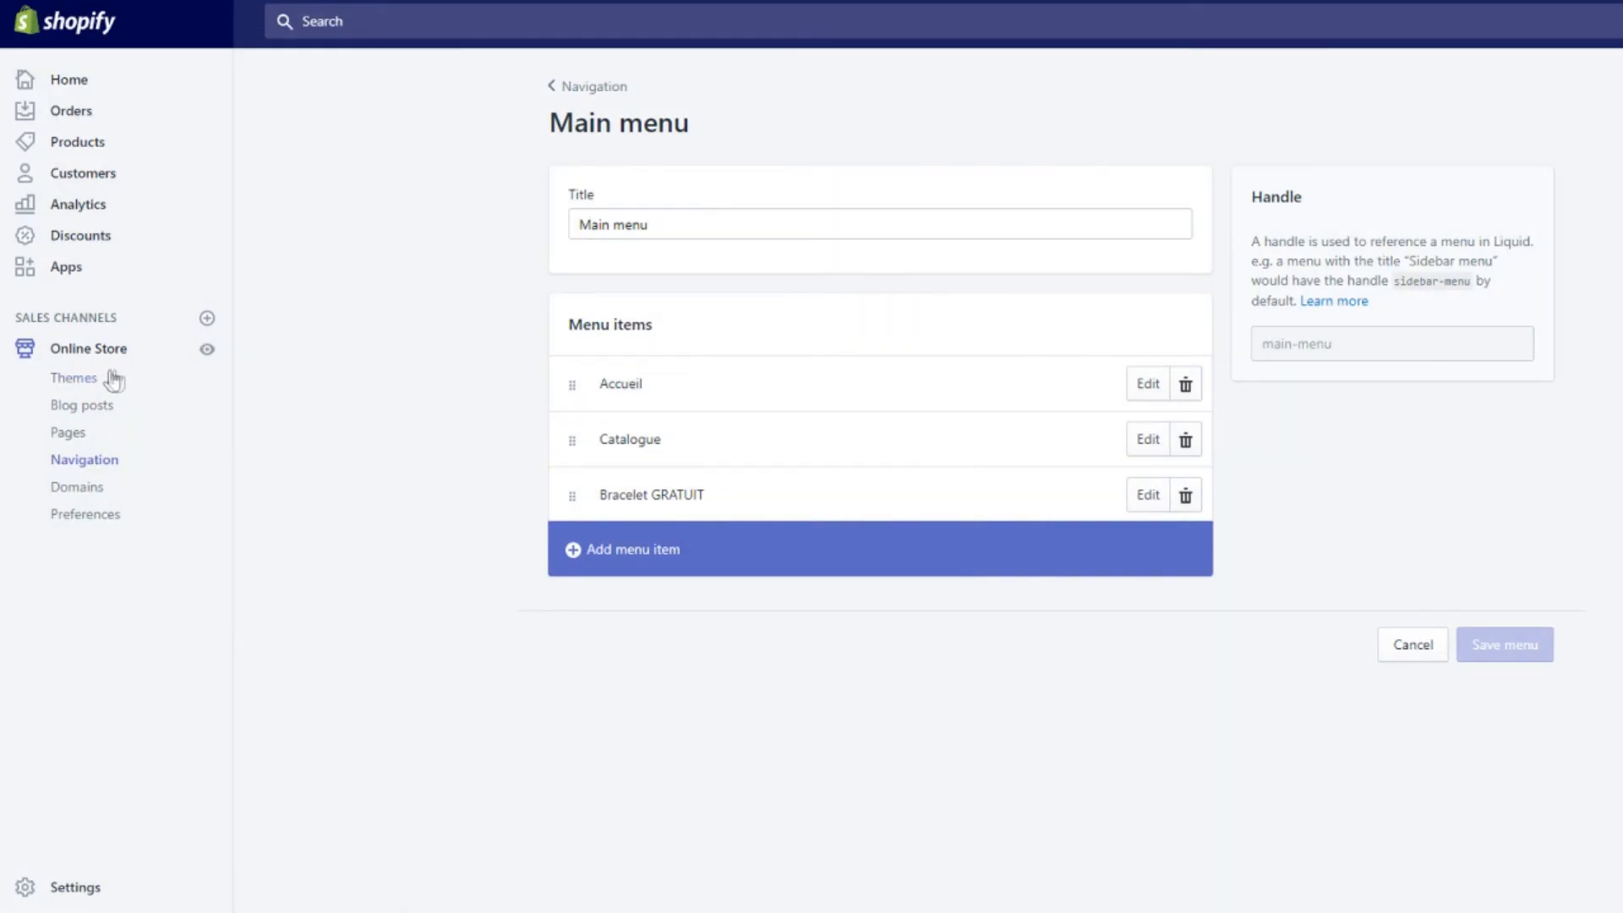
click(78, 378)
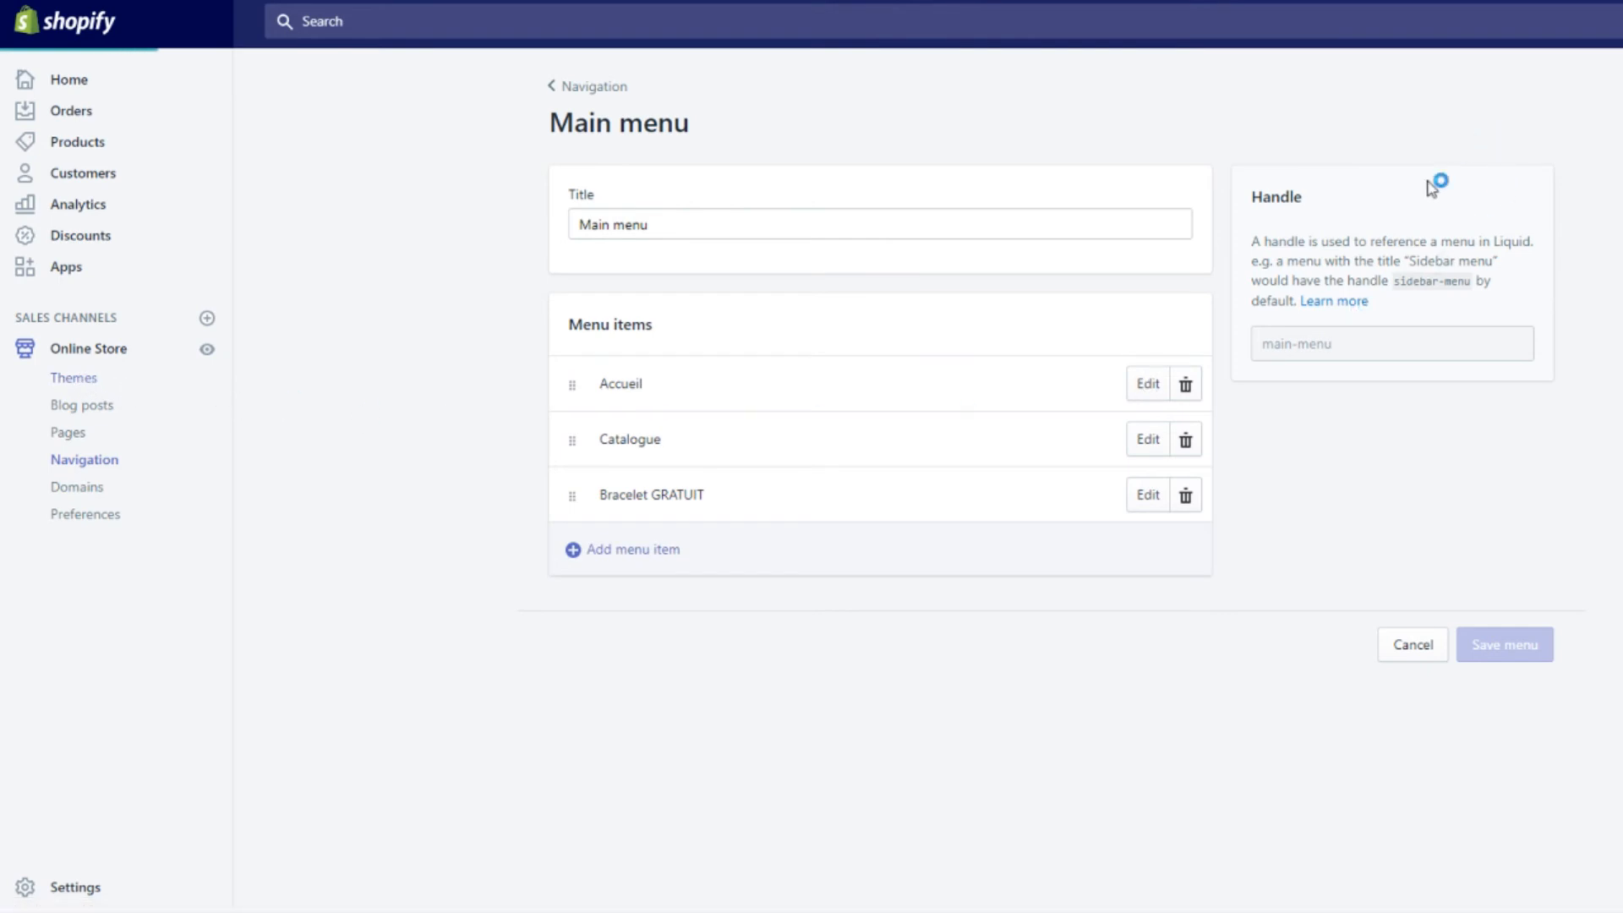
click(1476, 221)
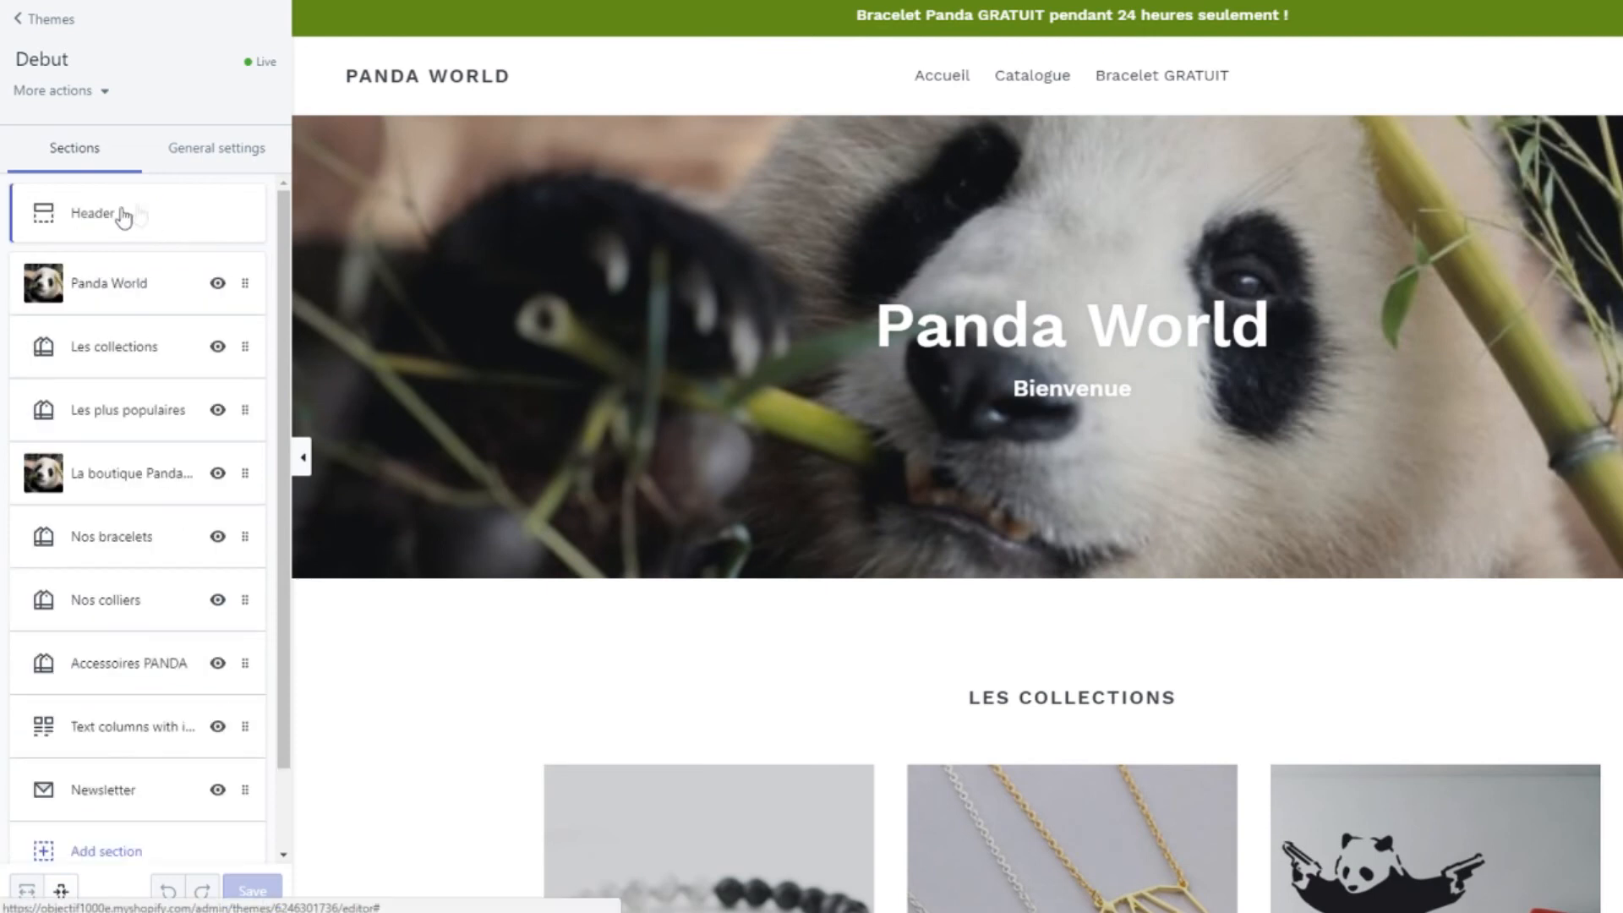
click(118, 218)
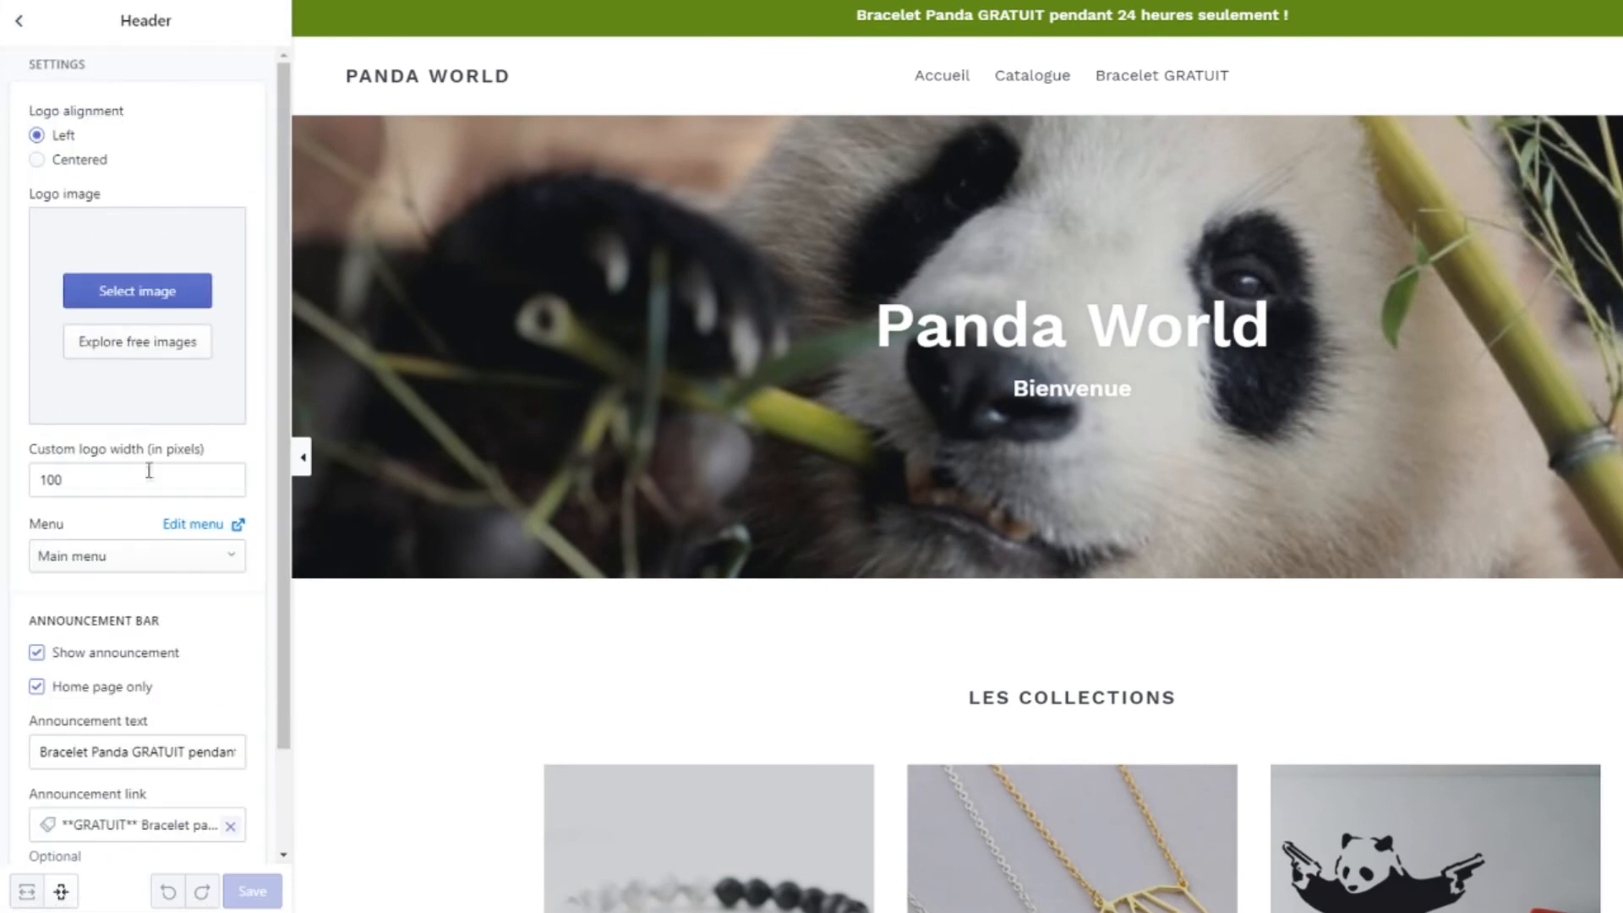
Examine the header's announcement bar settings: home page only display, announcement text and the linked product
scroll(149, 472, down, 2)
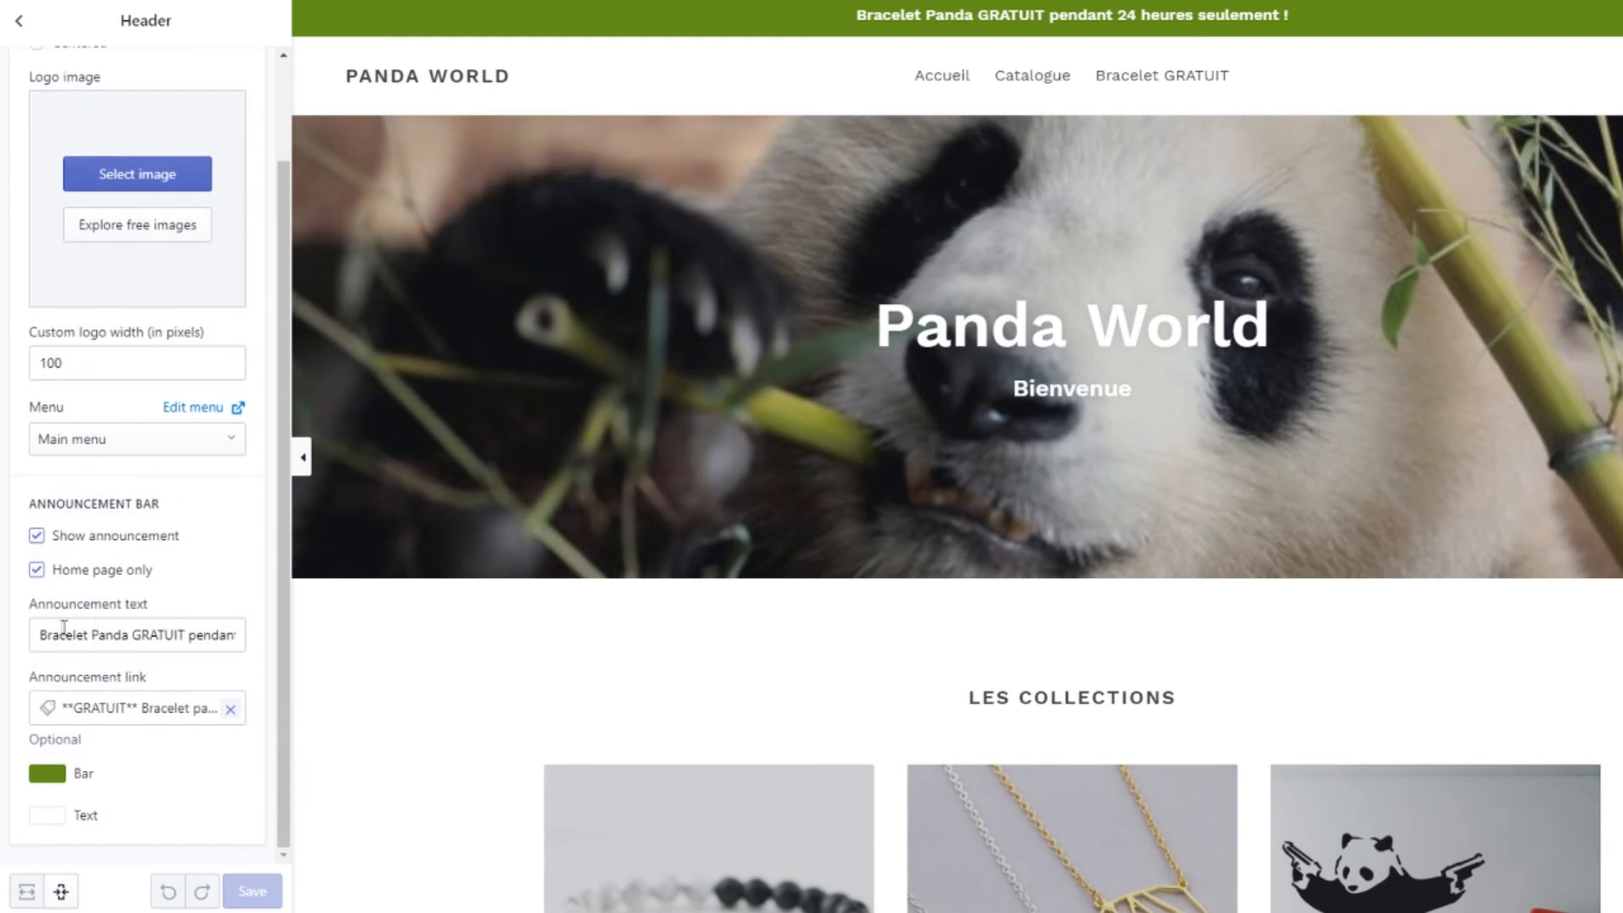
click(37, 569)
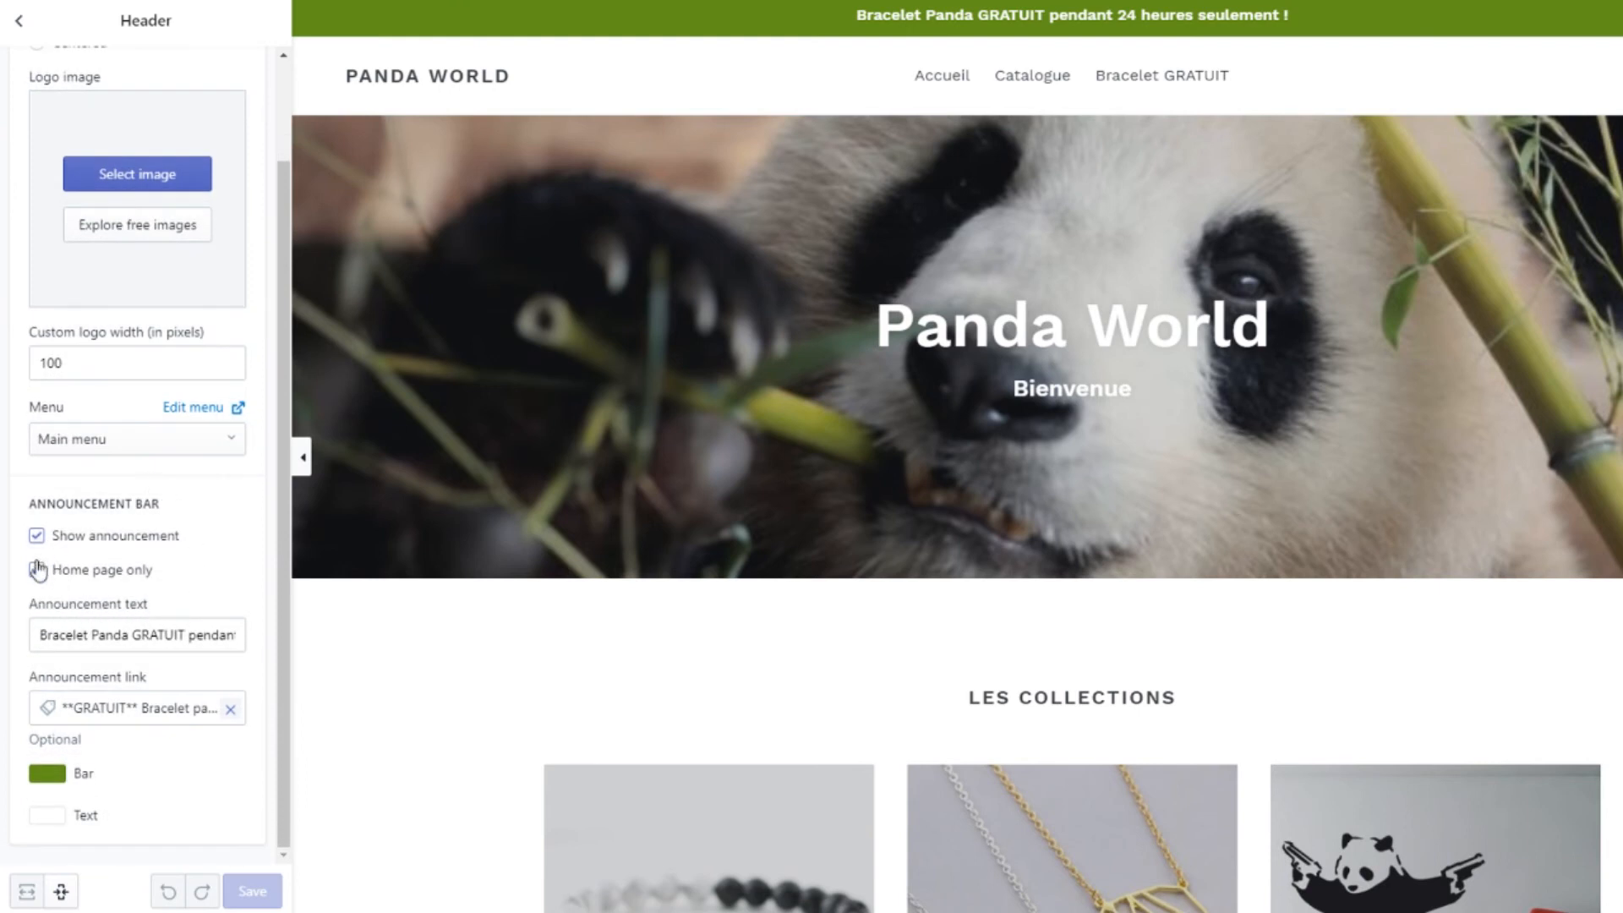
click(37, 634)
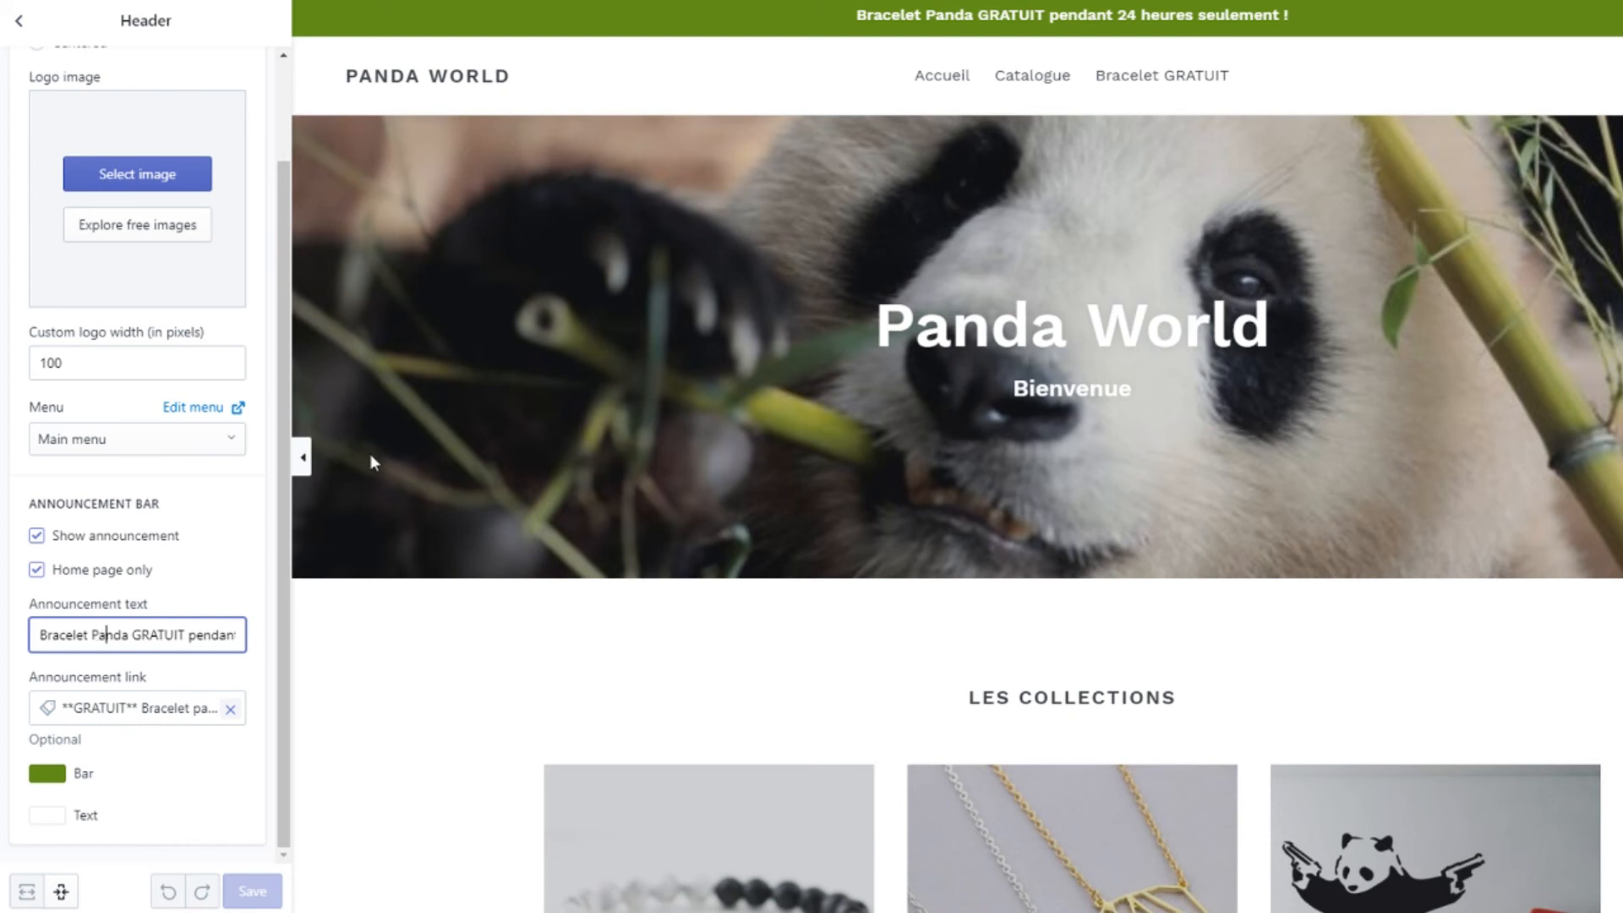
drag(37, 640, 230, 641)
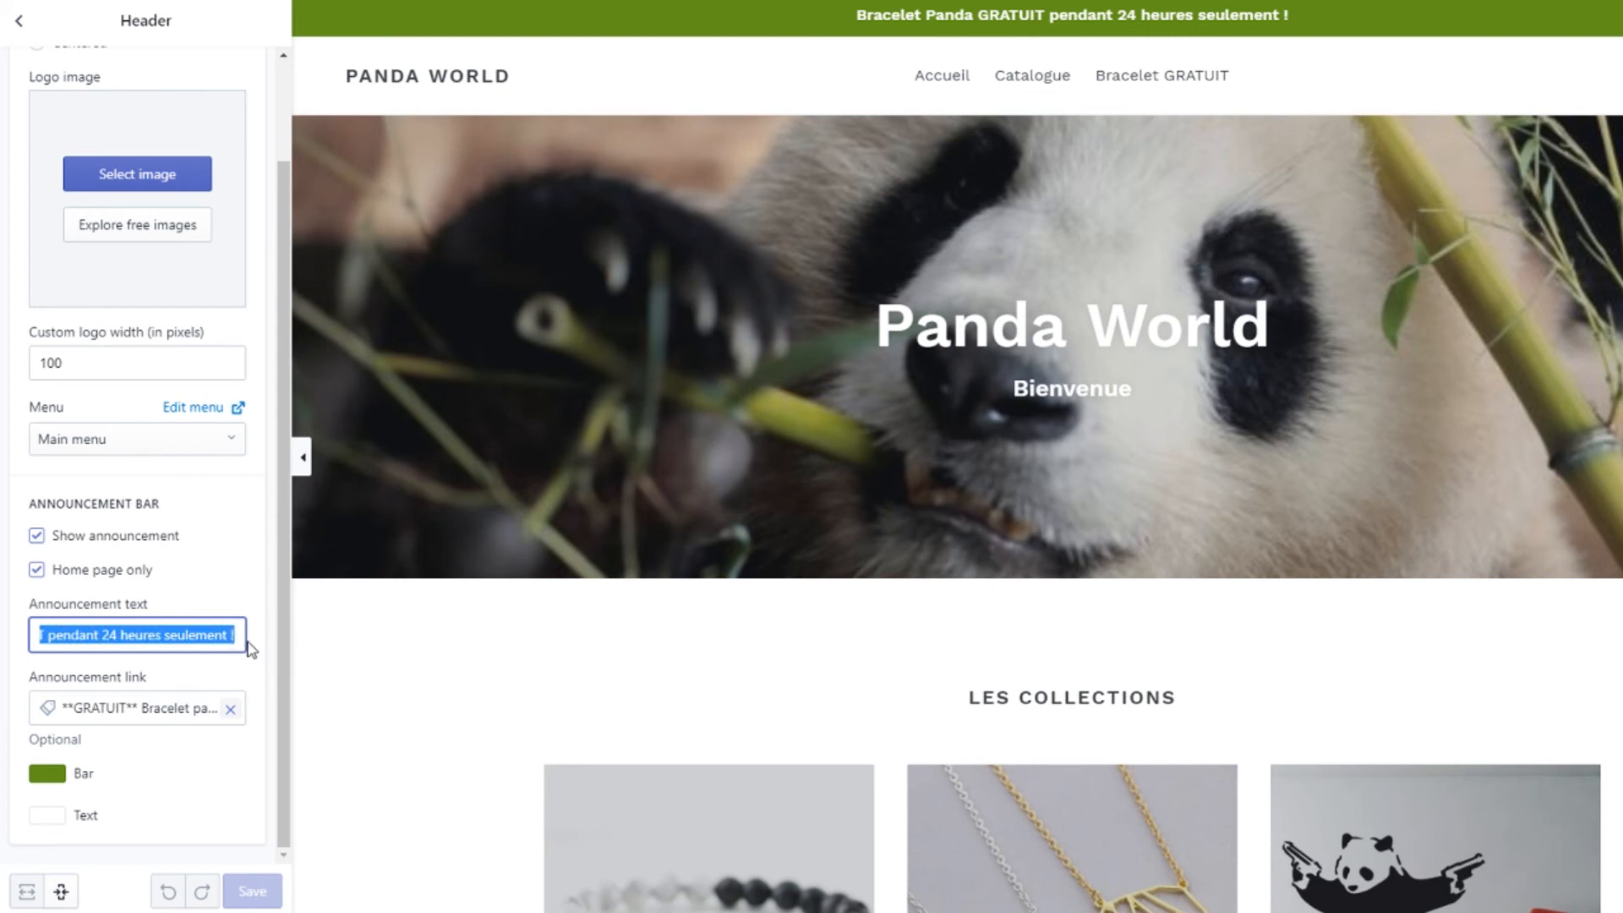
click(110, 708)
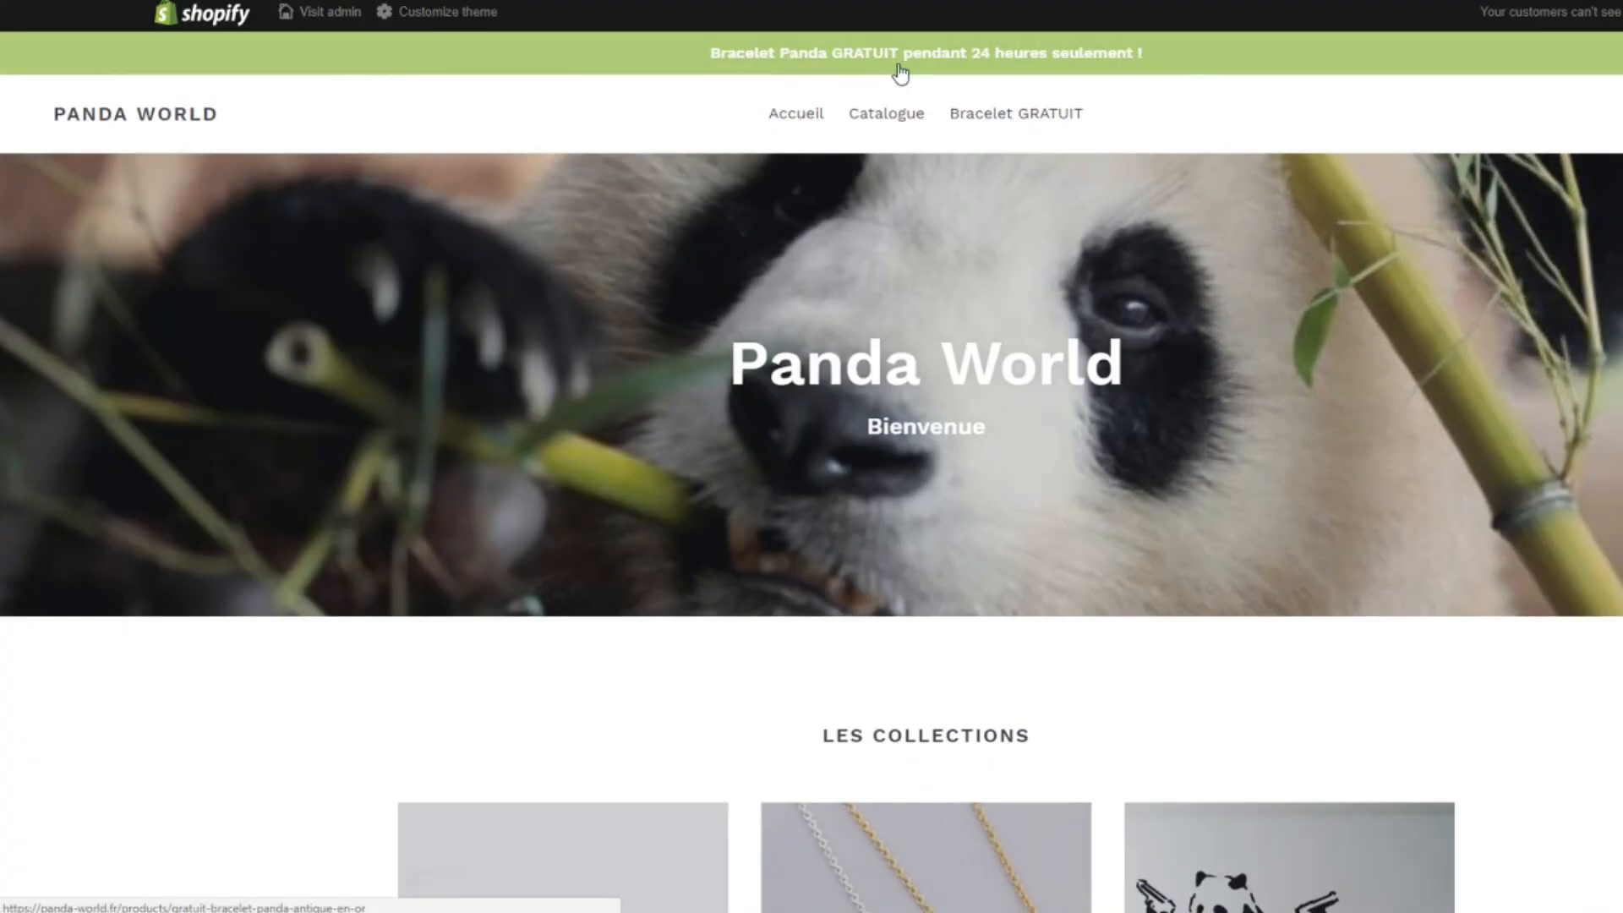
Follow the storefront's announcement bar to the free bracelet product page, review it and return to the home page
click(903, 65)
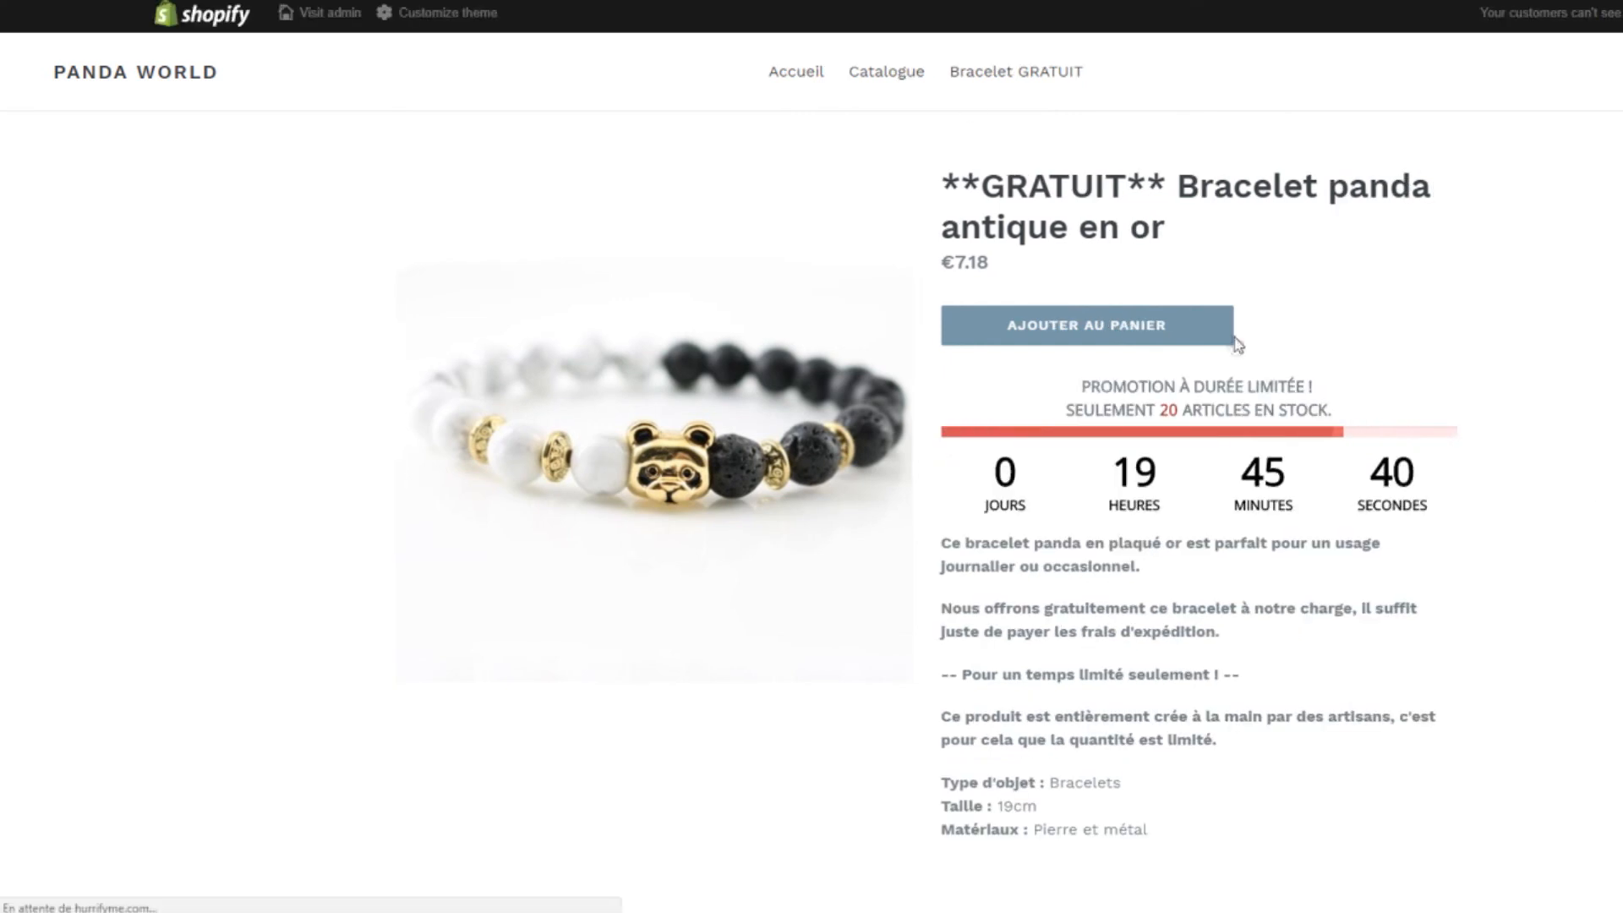
scroll(1236, 342, down, 5)
scroll(1235, 338, up, 5)
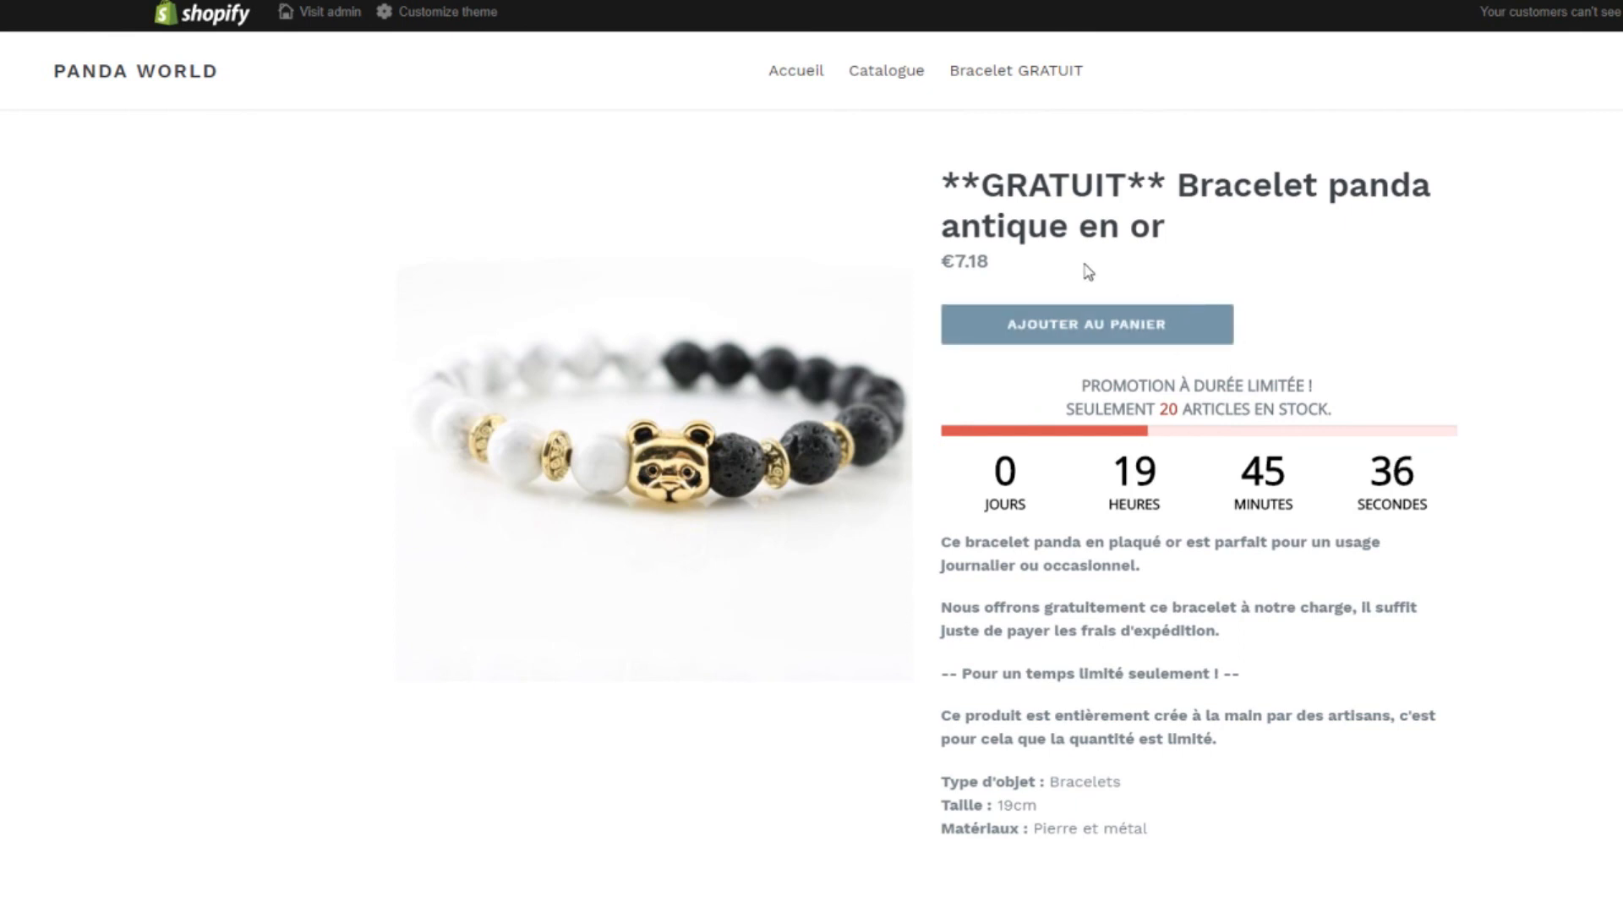
click(773, 70)
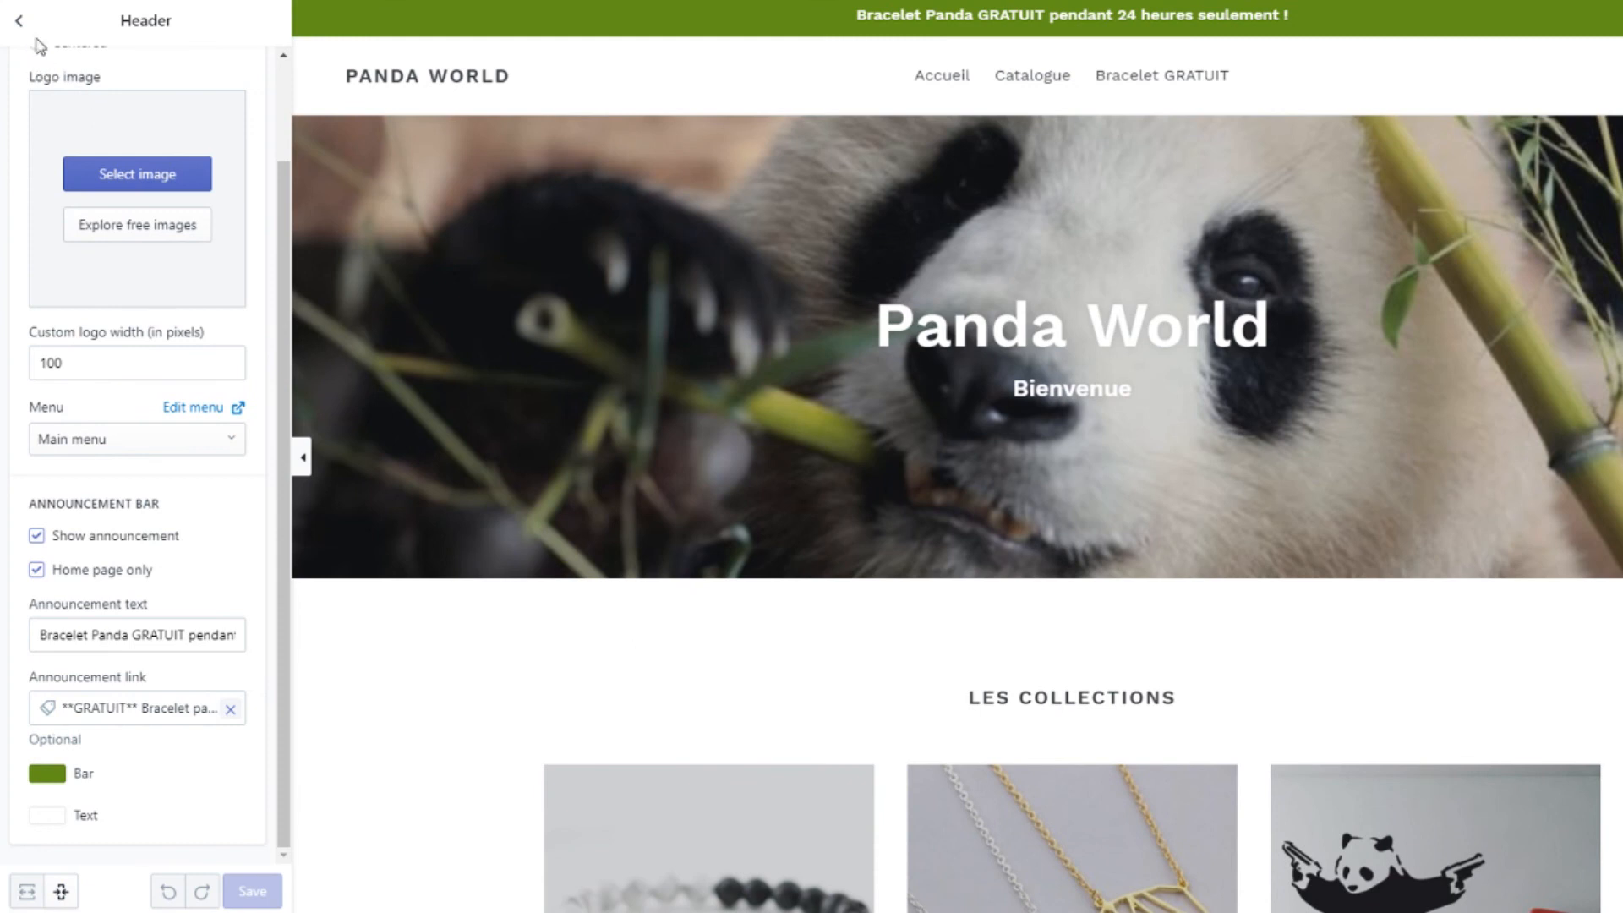
Leave the Header settings in the theme editor and compare the section list with the home page preview
click(21, 23)
scroll(178, 507, down, 1)
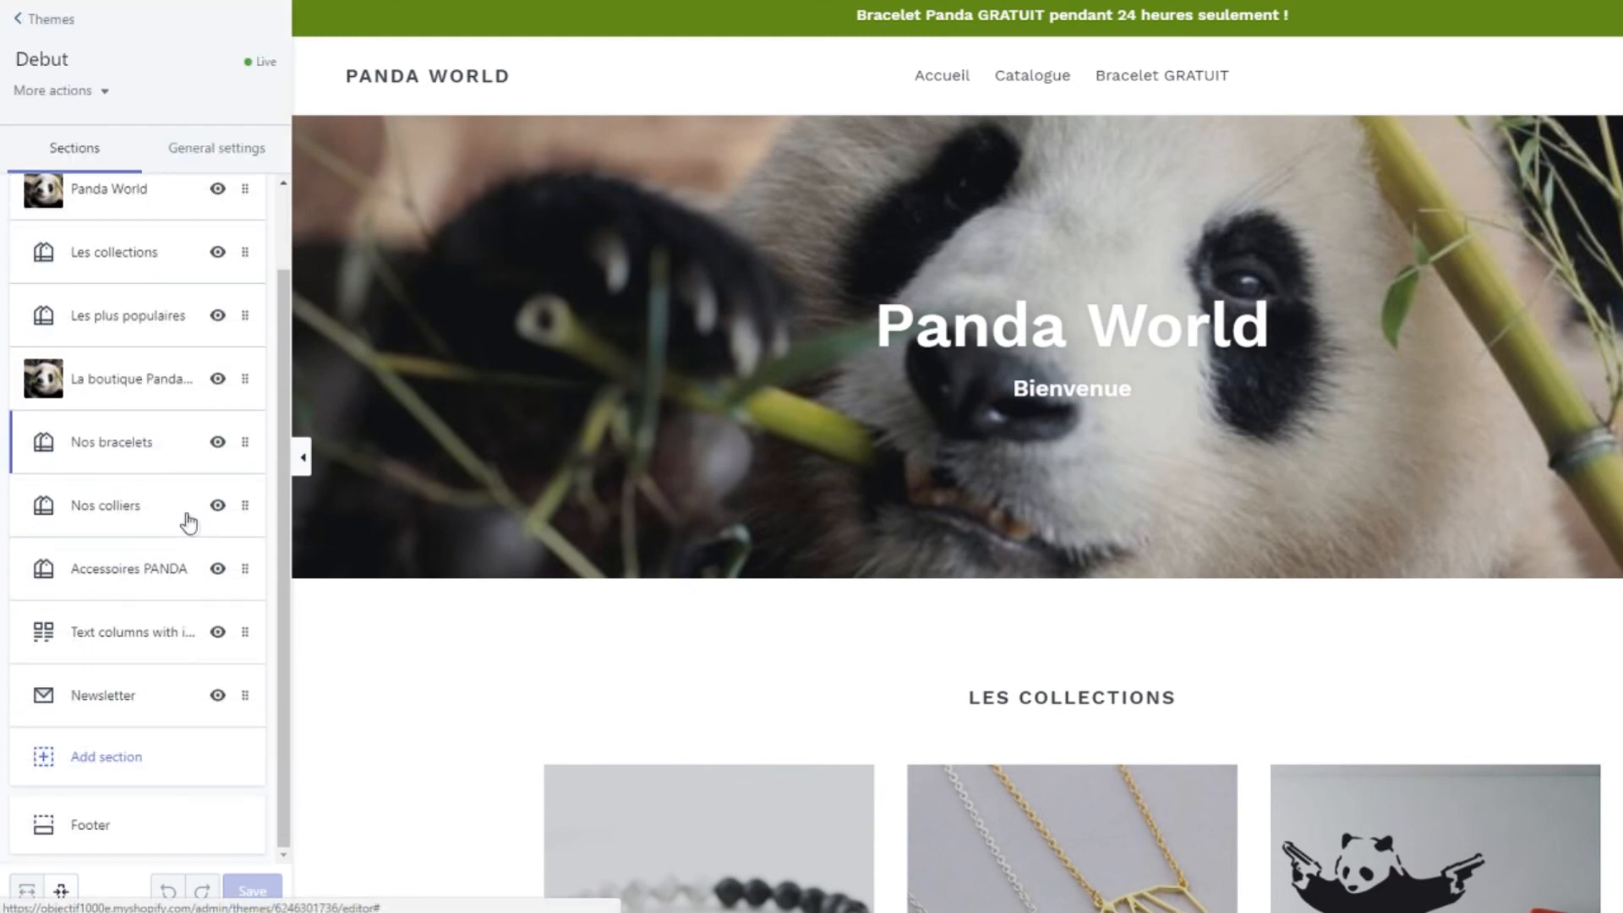
scroll(1040, 469, down, 10)
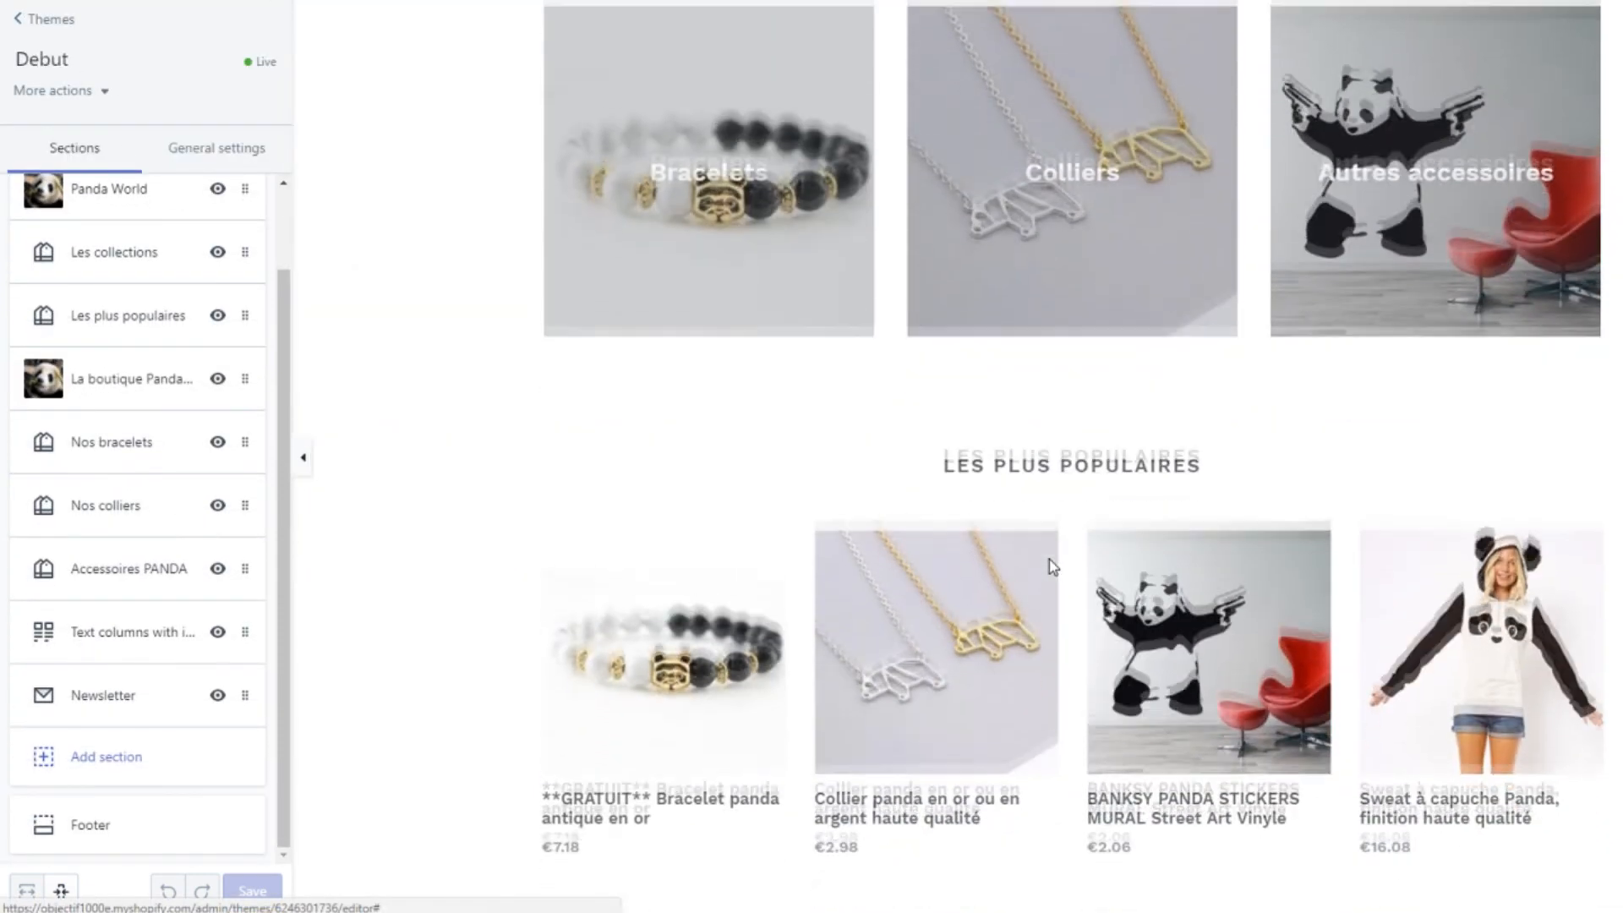
scroll(1050, 565, down, 7)
scroll(1050, 565, up, 16)
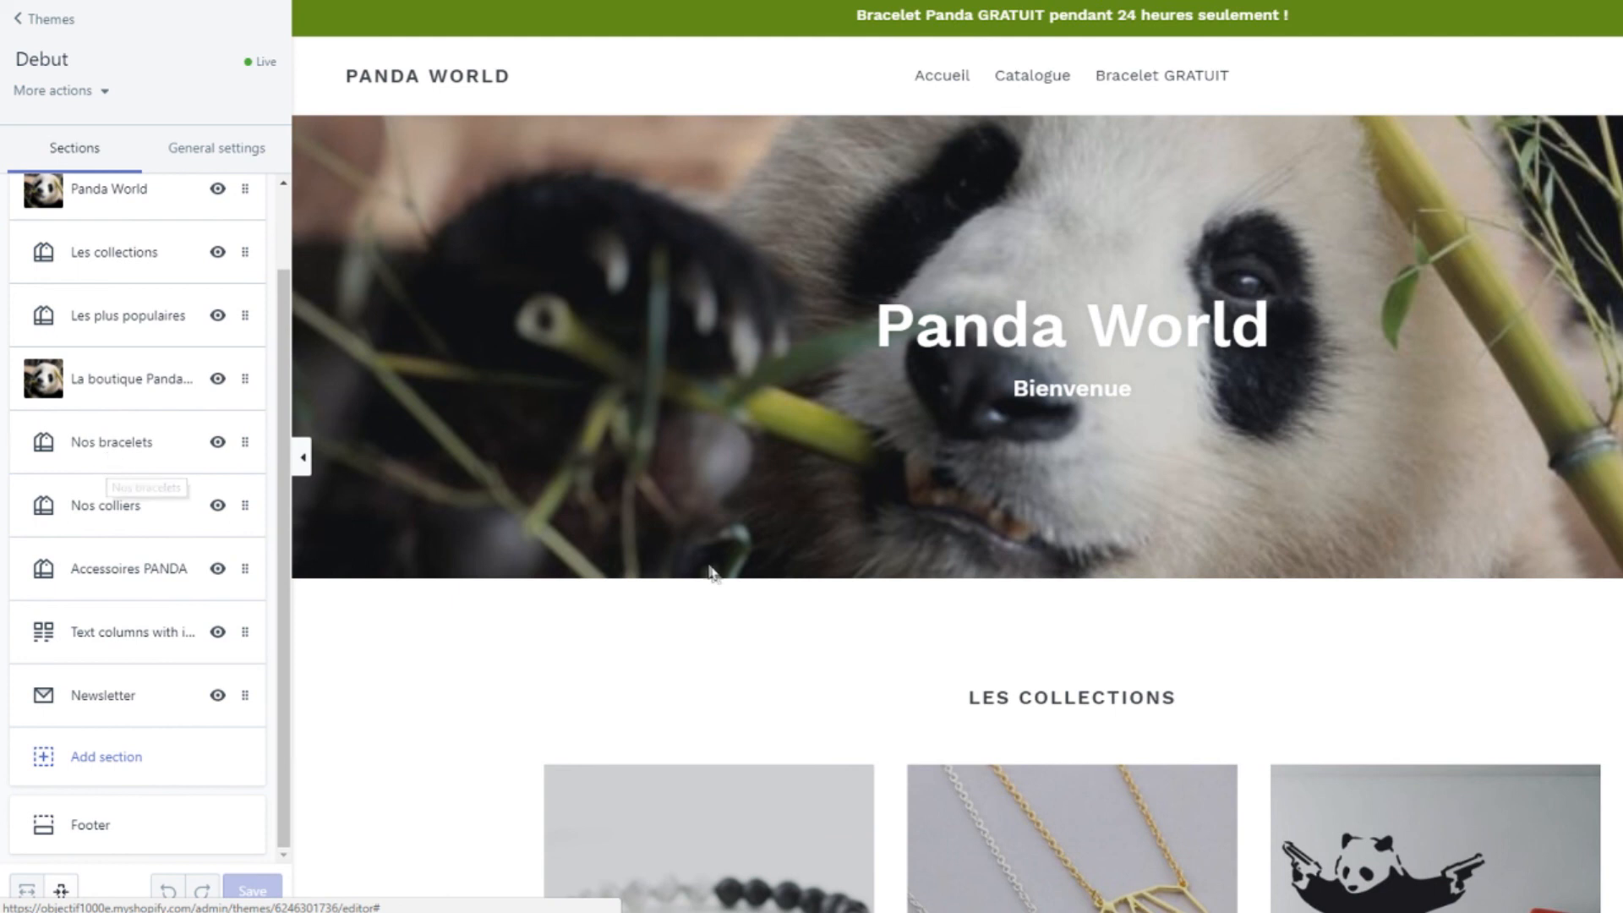
scroll(713, 573, down, 10)
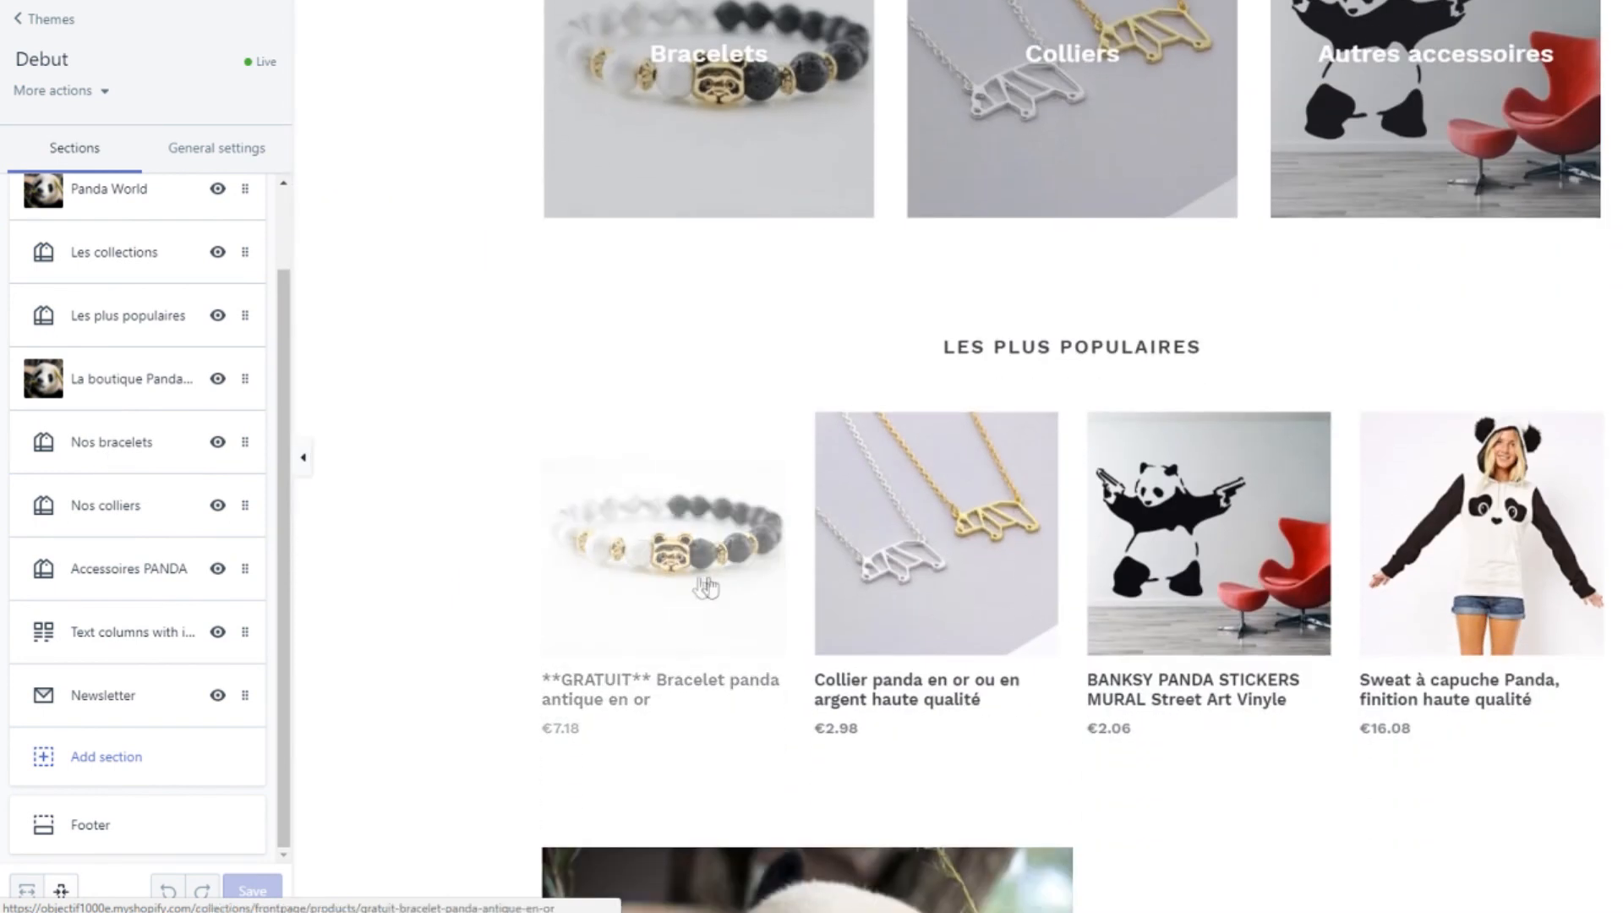
scroll(145, 507, up, 2)
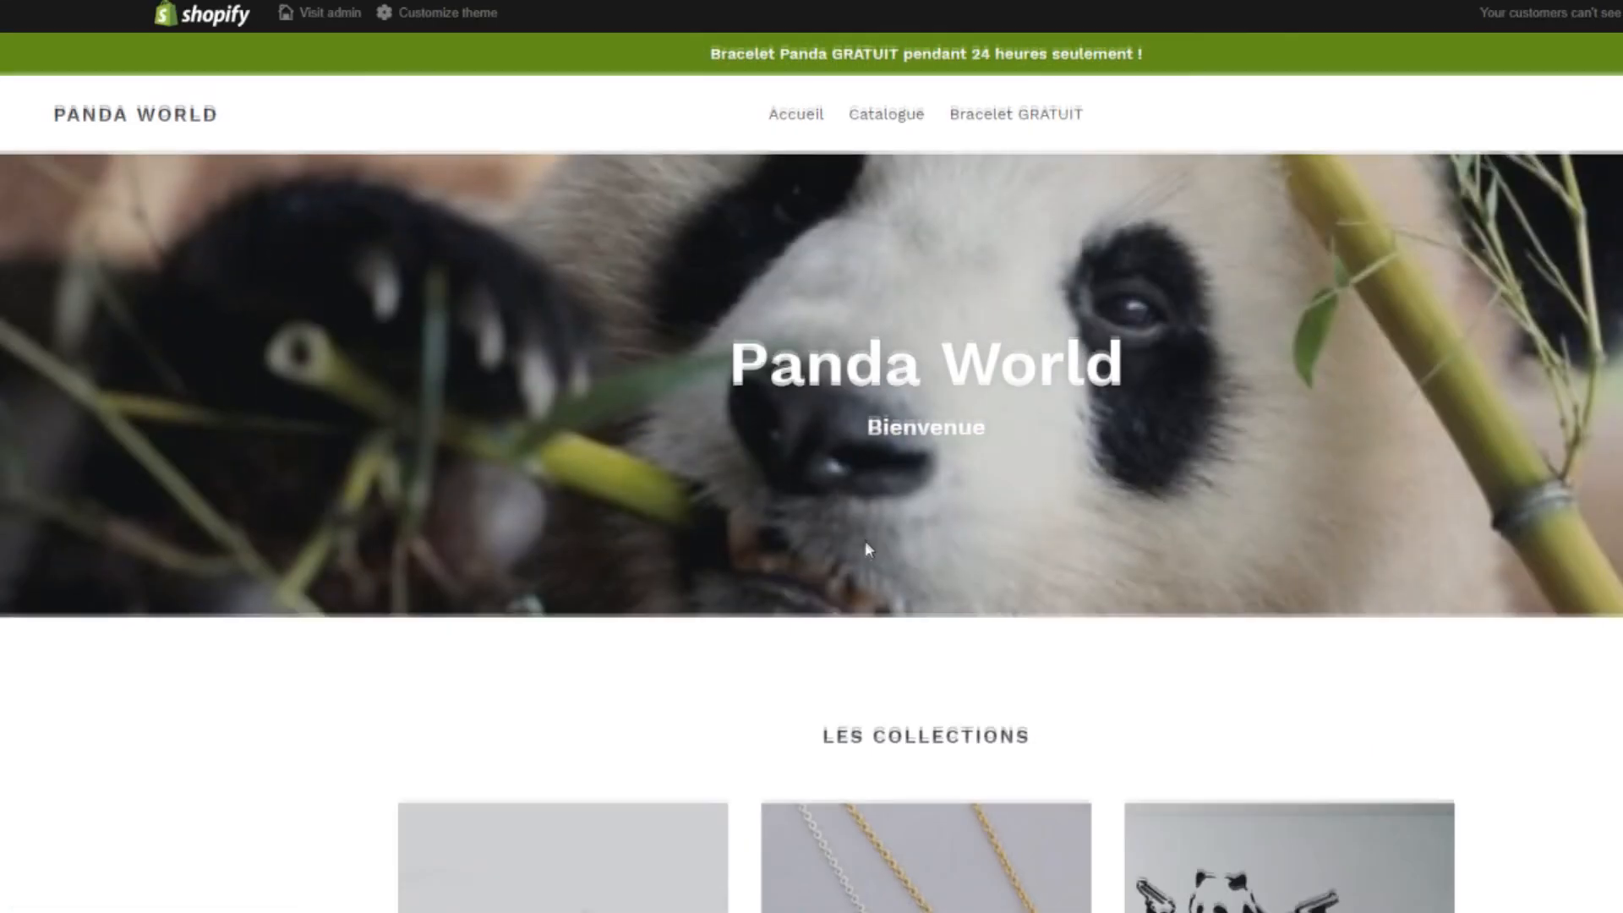
Examine the whole storefront home page, from the collections and popular products down to the newsletter and footer
scroll(865, 545, down, 5)
scroll(865, 558, down, 10)
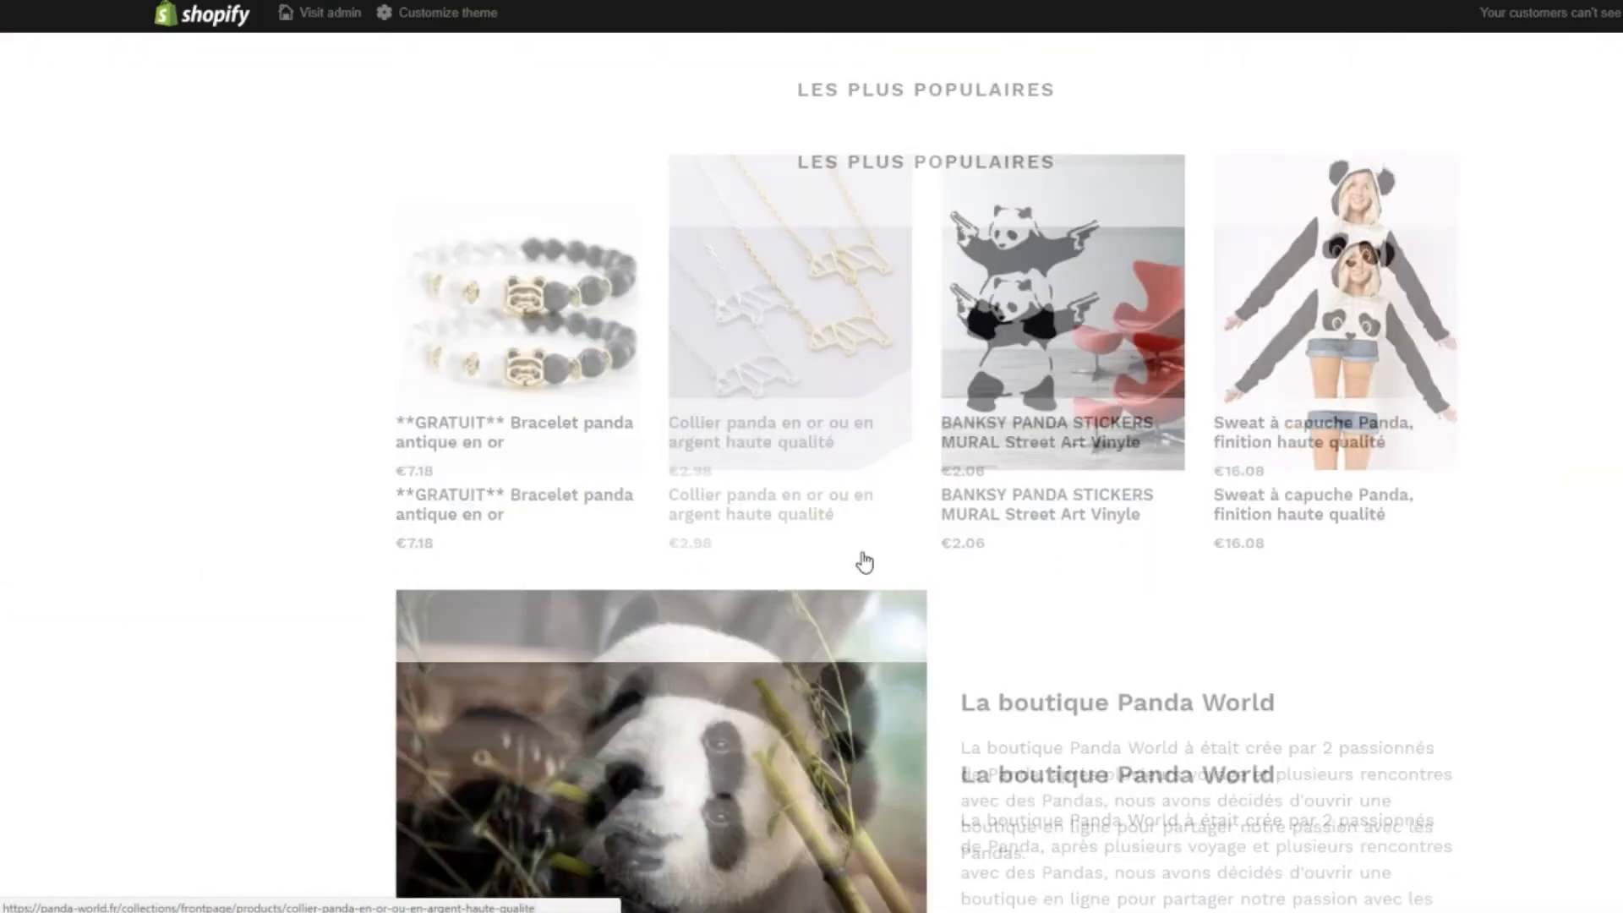
scroll(864, 563, down, 15)
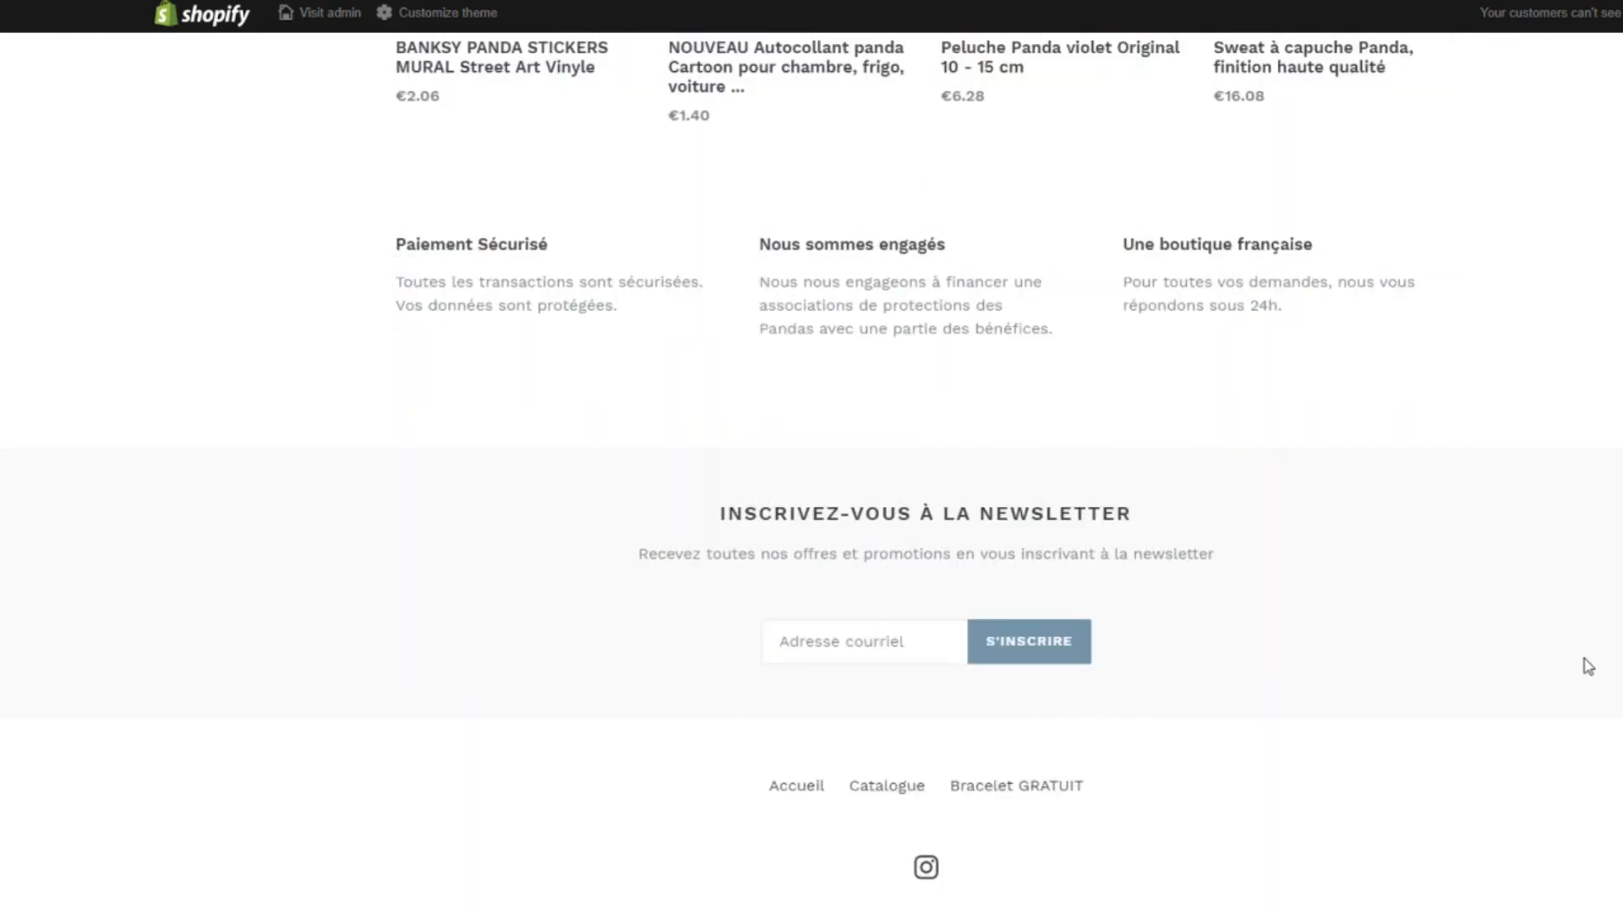
scroll(1584, 663, down, 2)
scroll(1471, 660, up, 2)
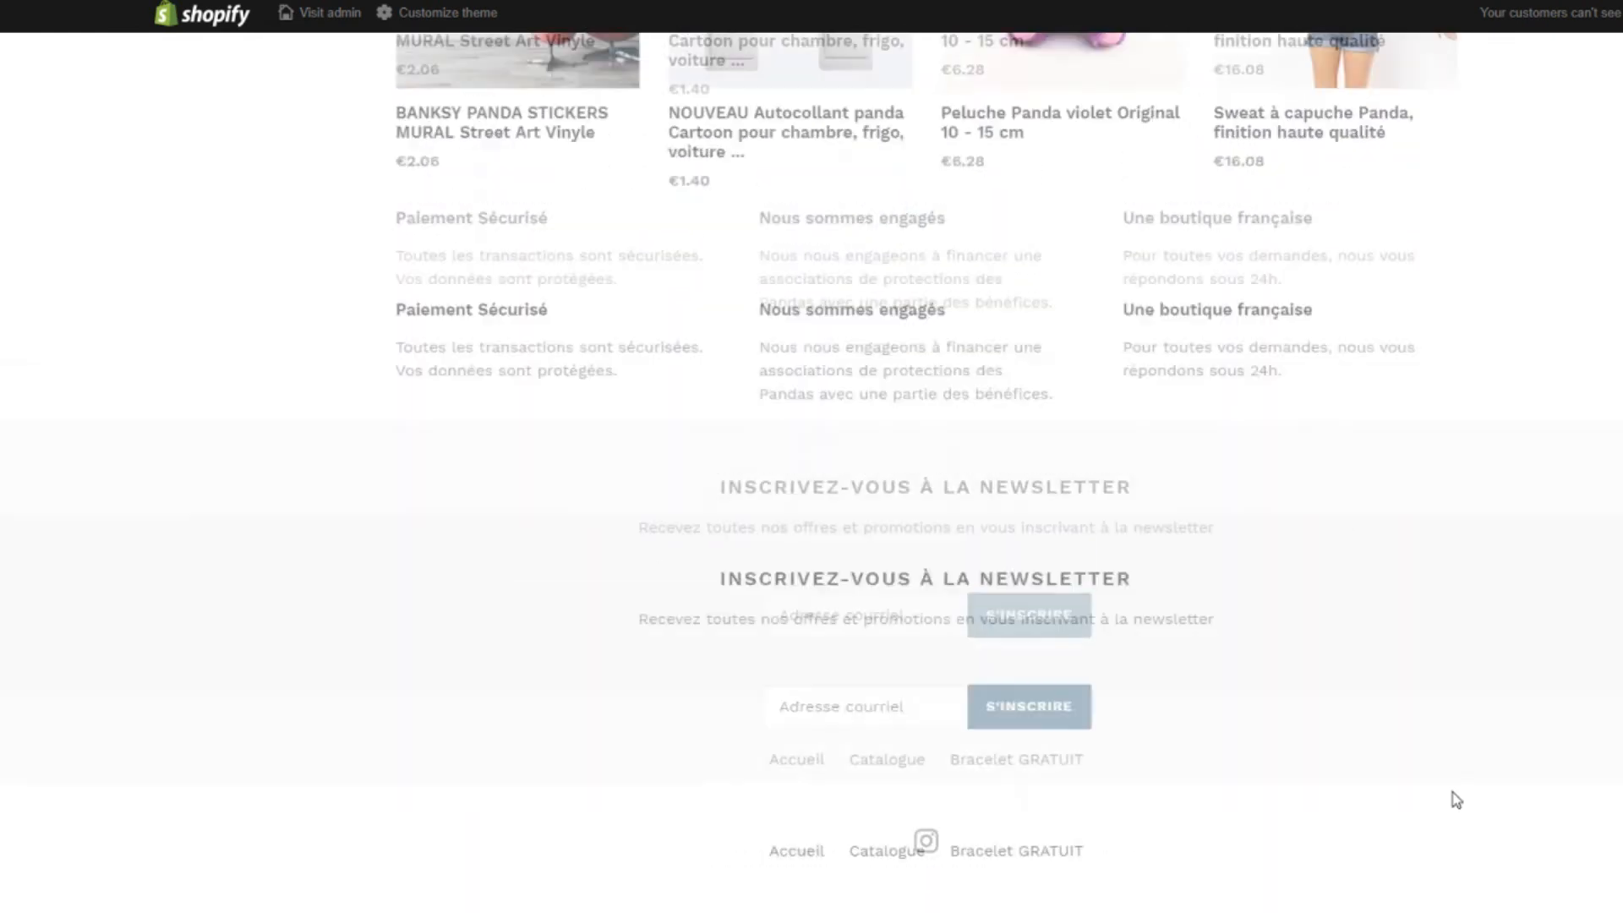
scroll(1455, 795, up, 20)
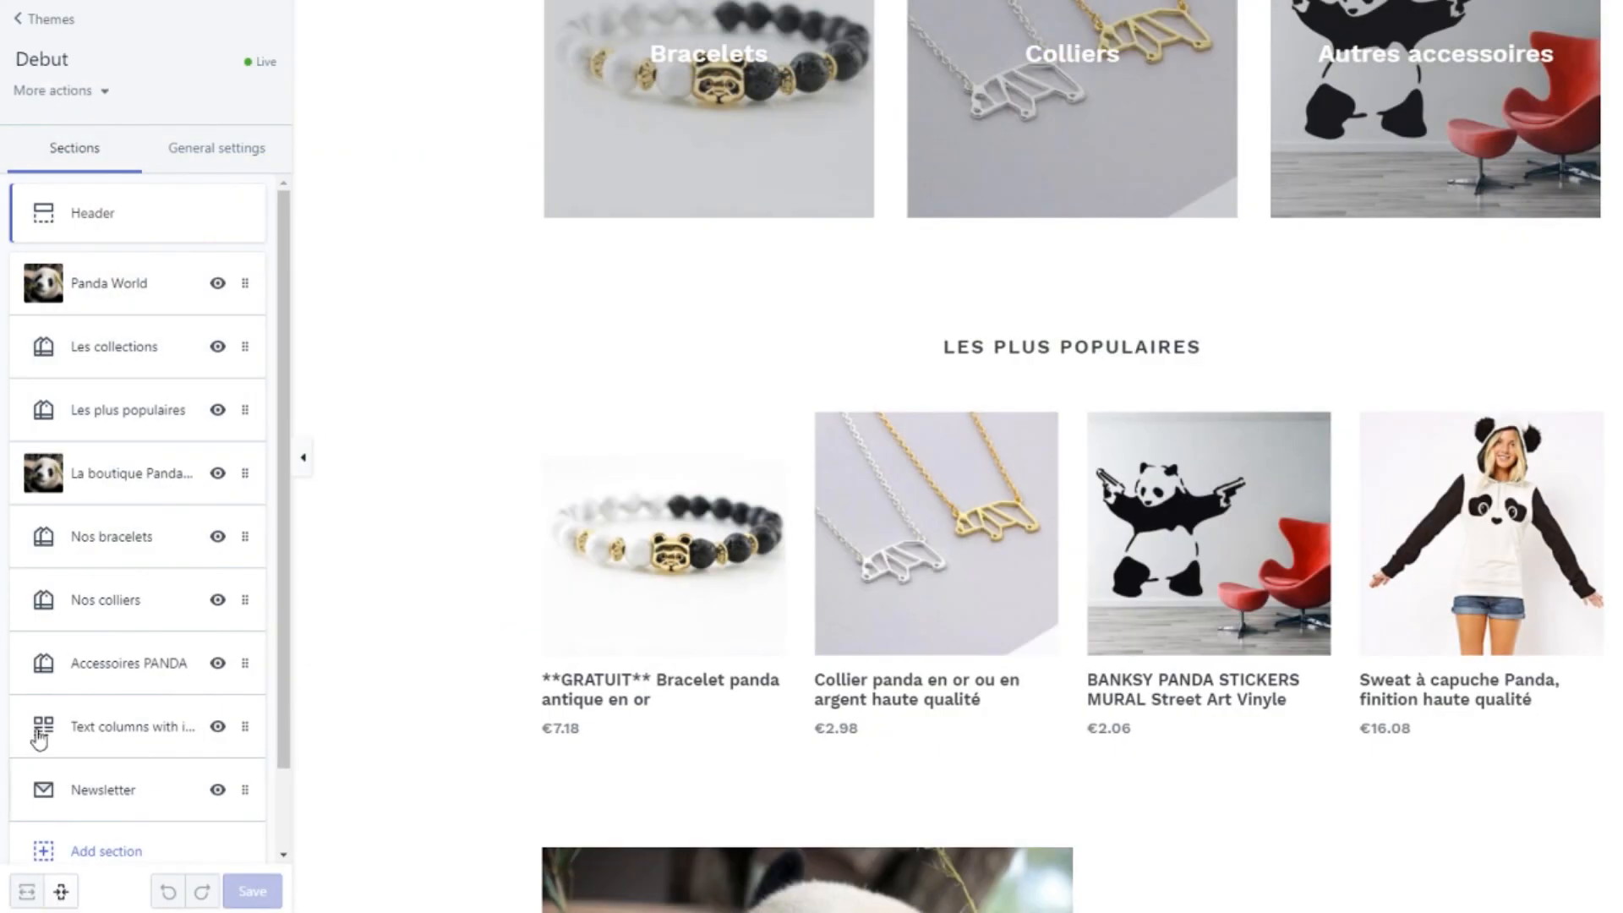
Check the remaining Debut theme sections down to Newsletter and Footer, and exit the editor to the themes page
scroll(108, 634, down, 1)
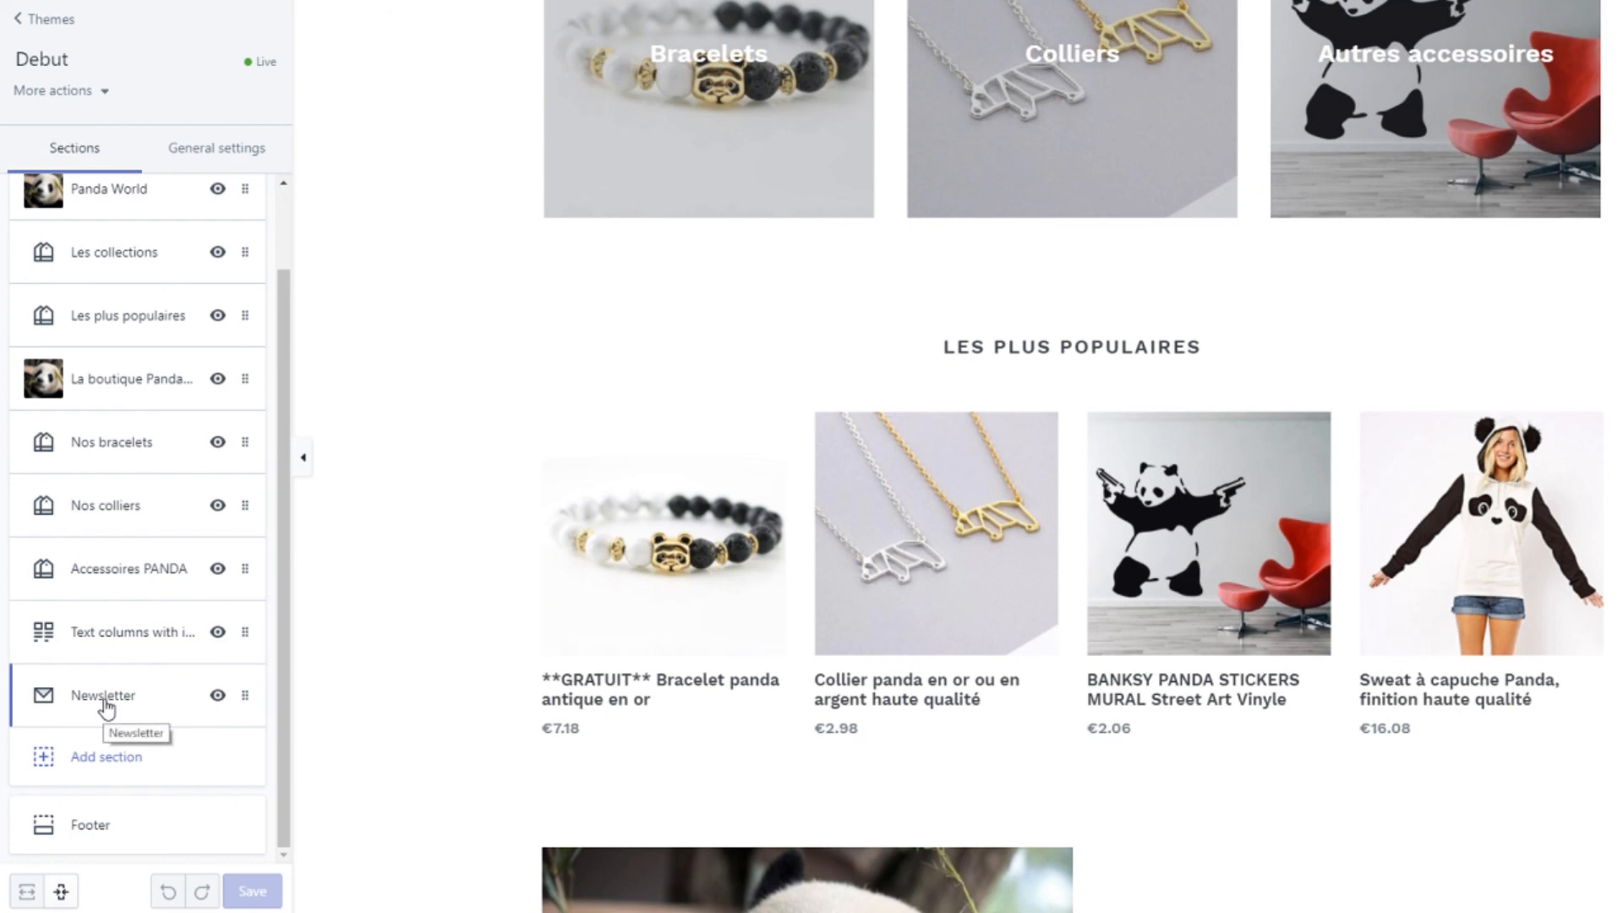
scroll(133, 362, up, 1)
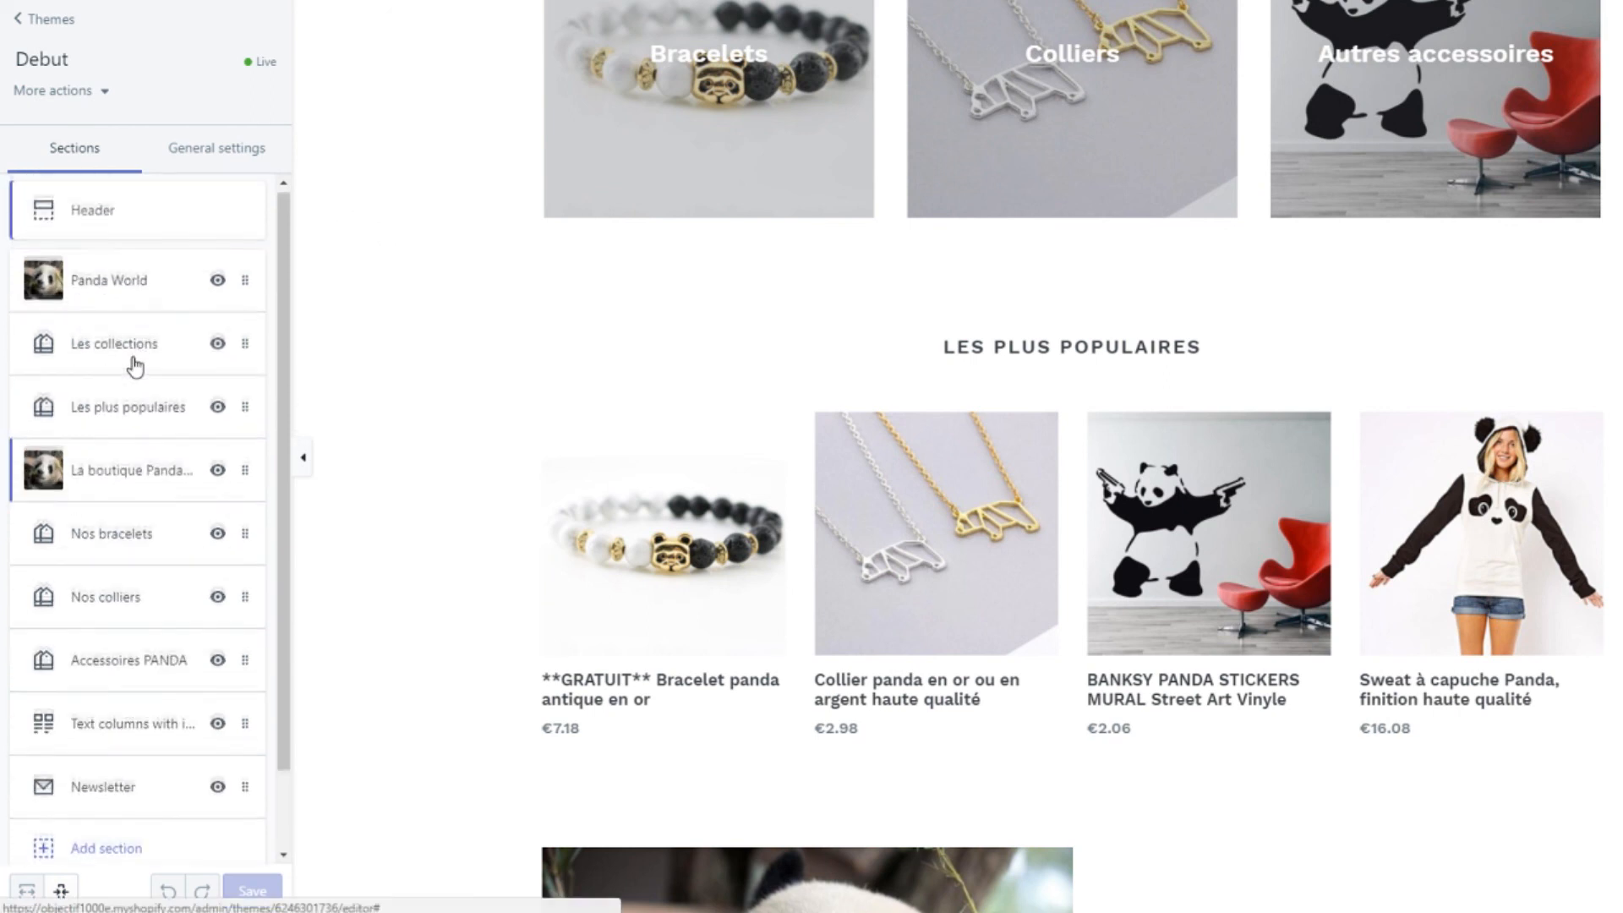
click(33, 16)
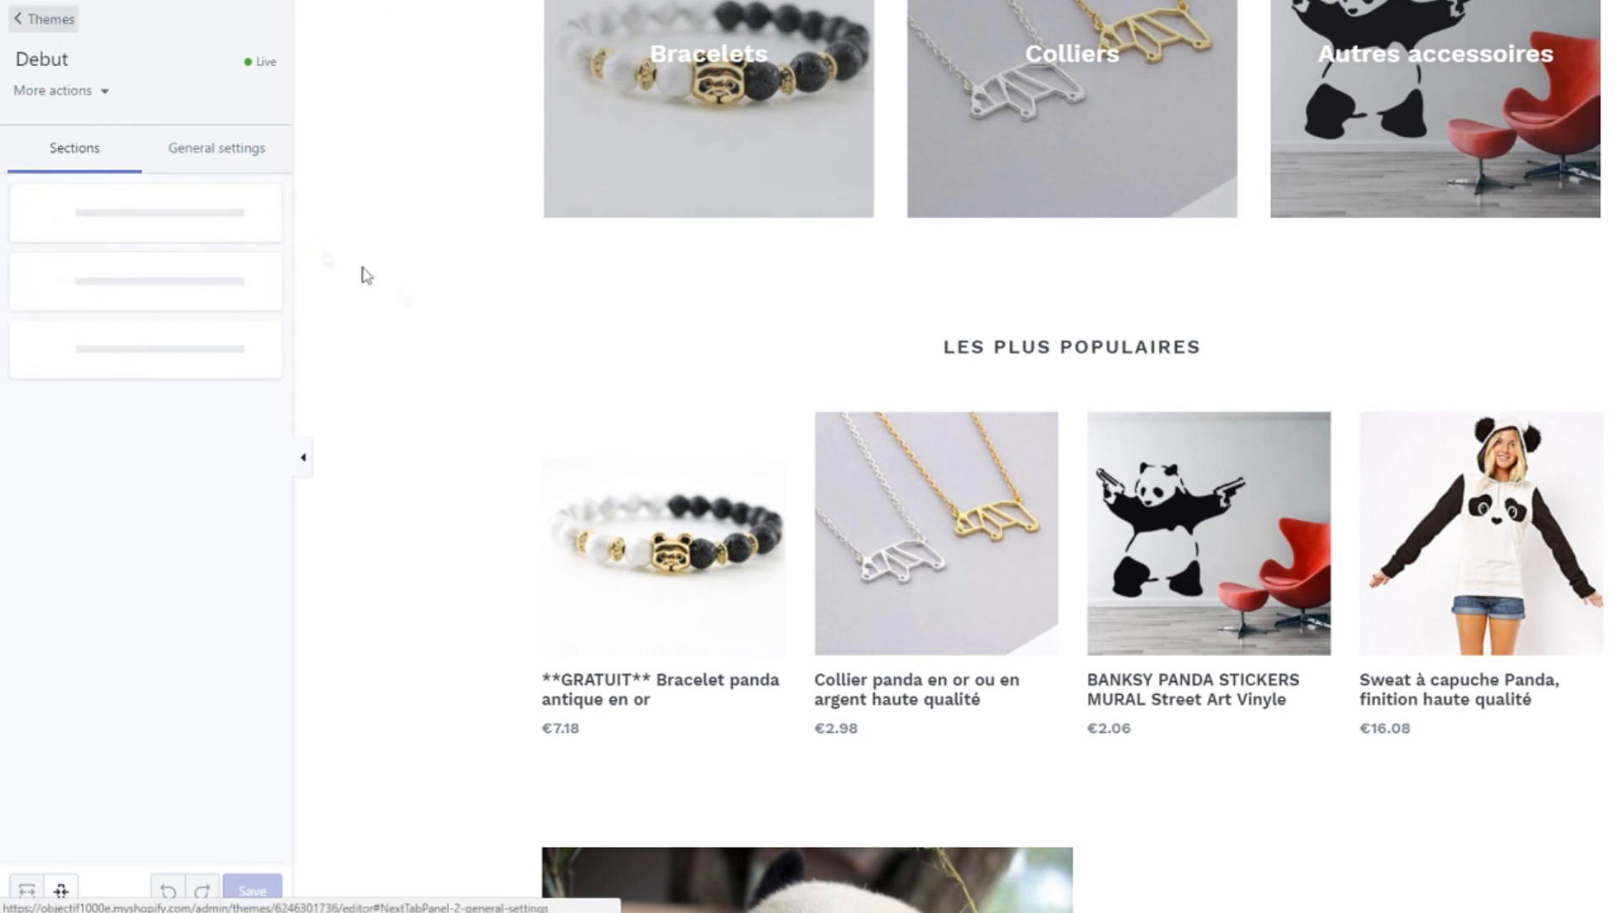